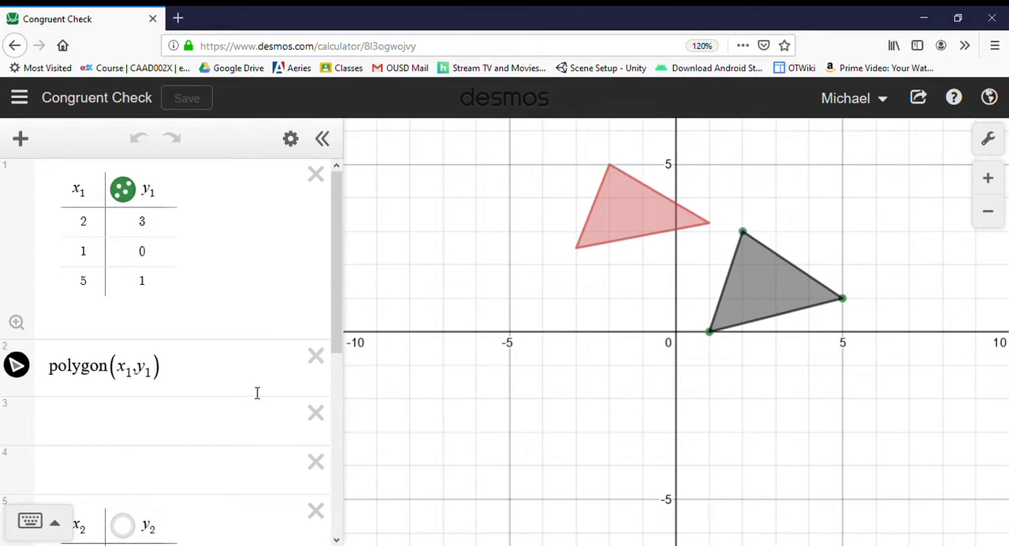
Add the translated triangle polygon(x_1-4, y_1+2) in the empty expression below the original polygon.
click(213, 424)
text(p)
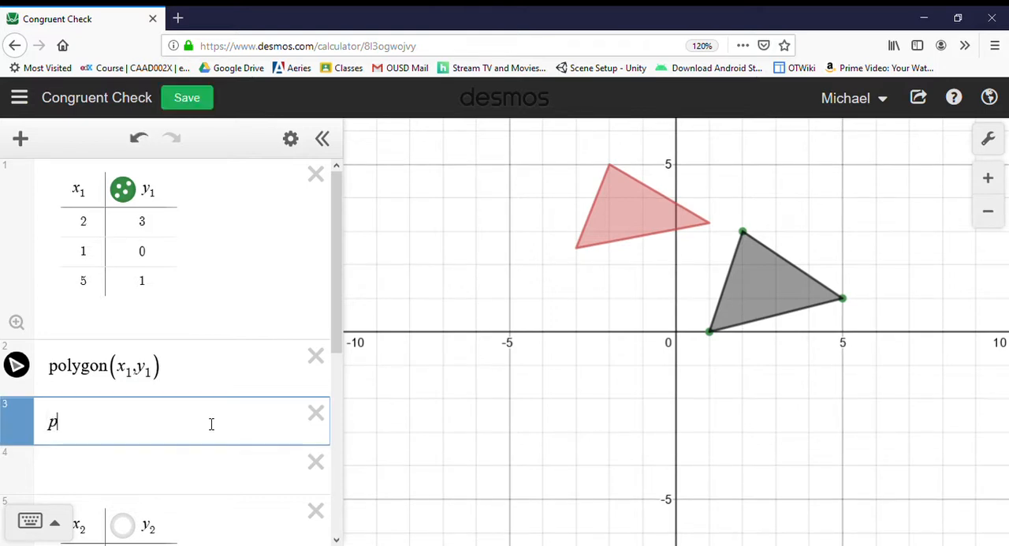
text(olygon(x1)
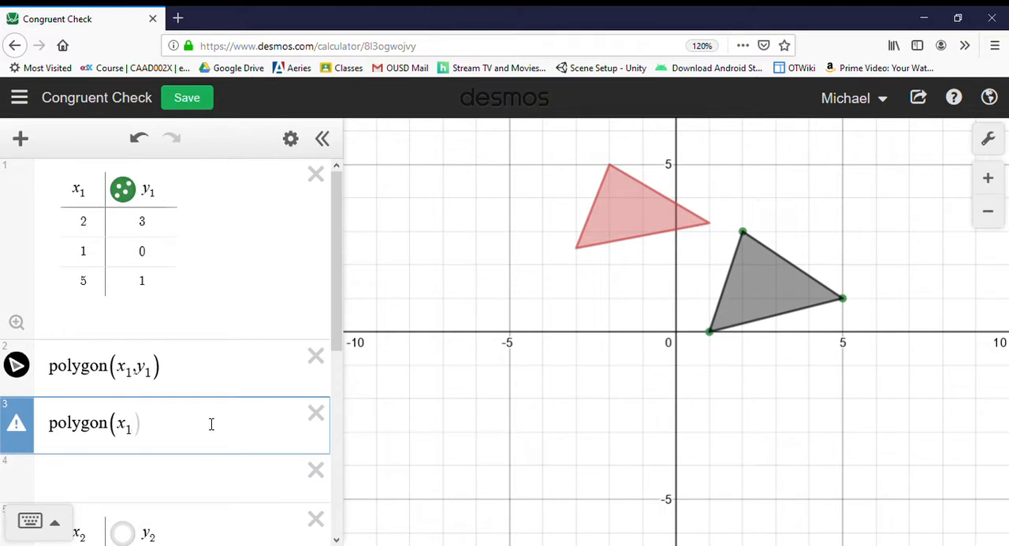
text(-4,y1)
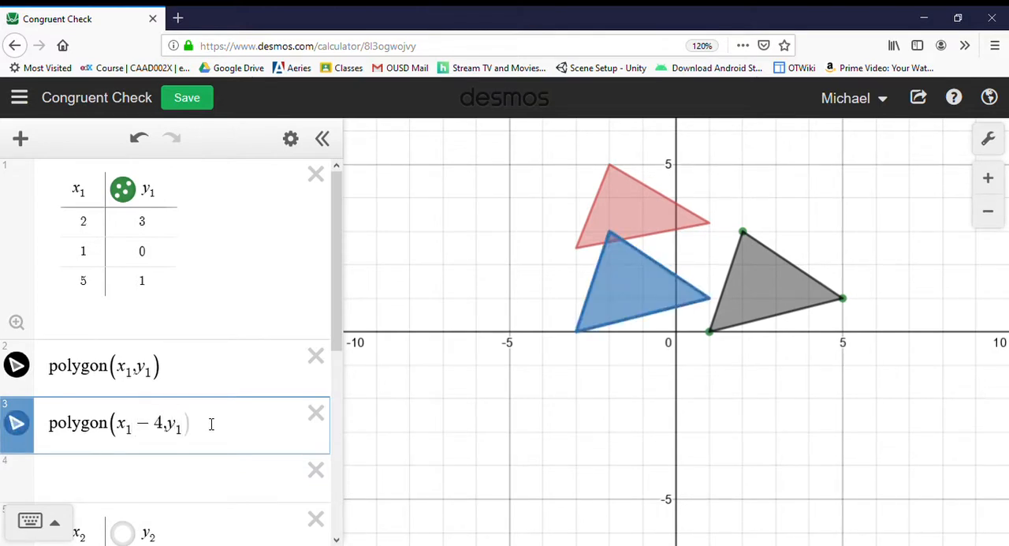
text(+2)
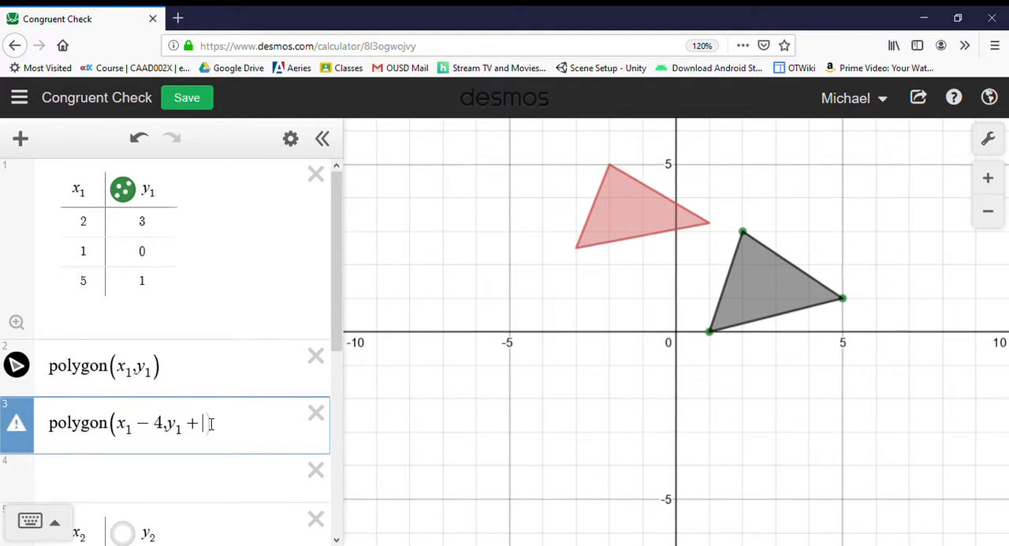
key(Return)
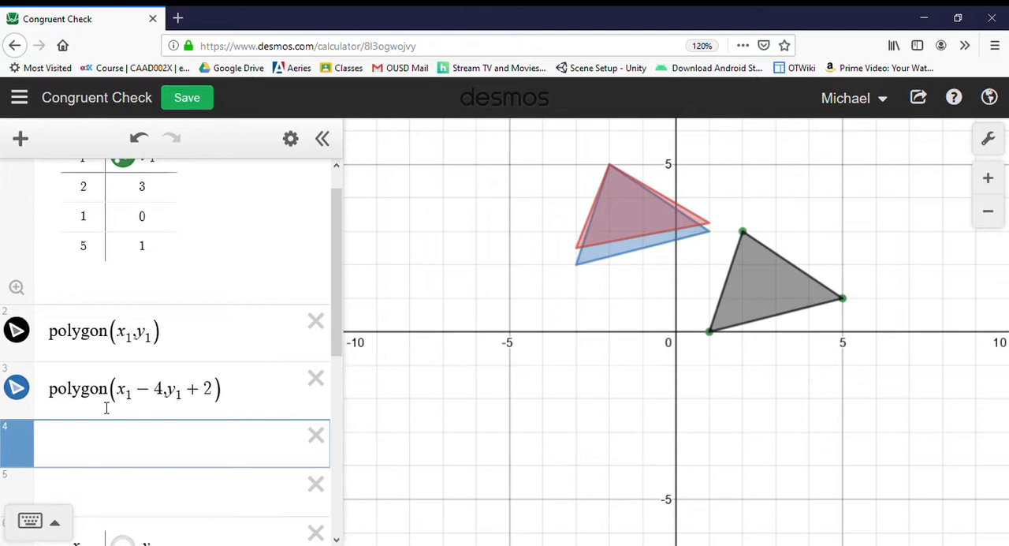
Hide and show the translated polygon repeatedly to compare it with the red triangle on the graph.
click(18, 394)
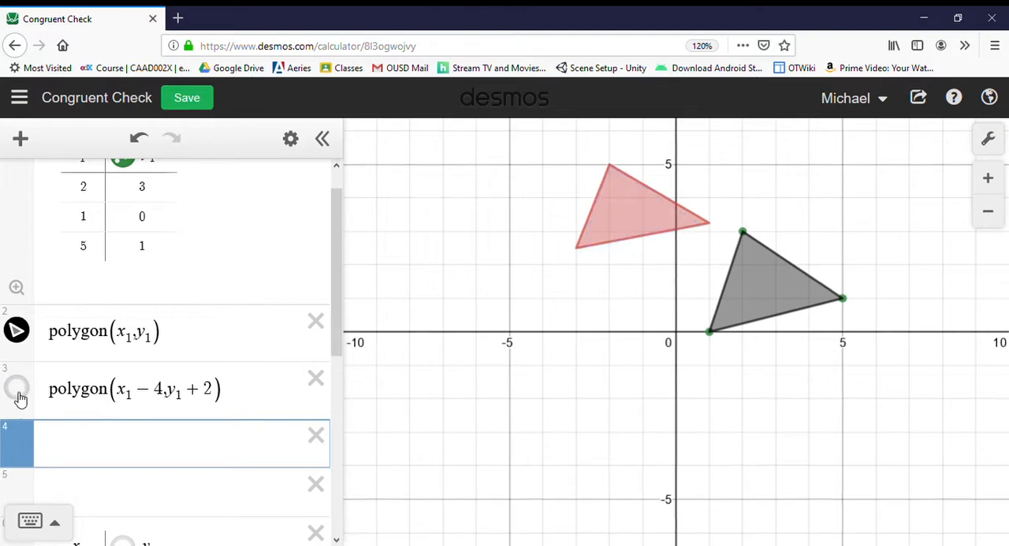
click(17, 388)
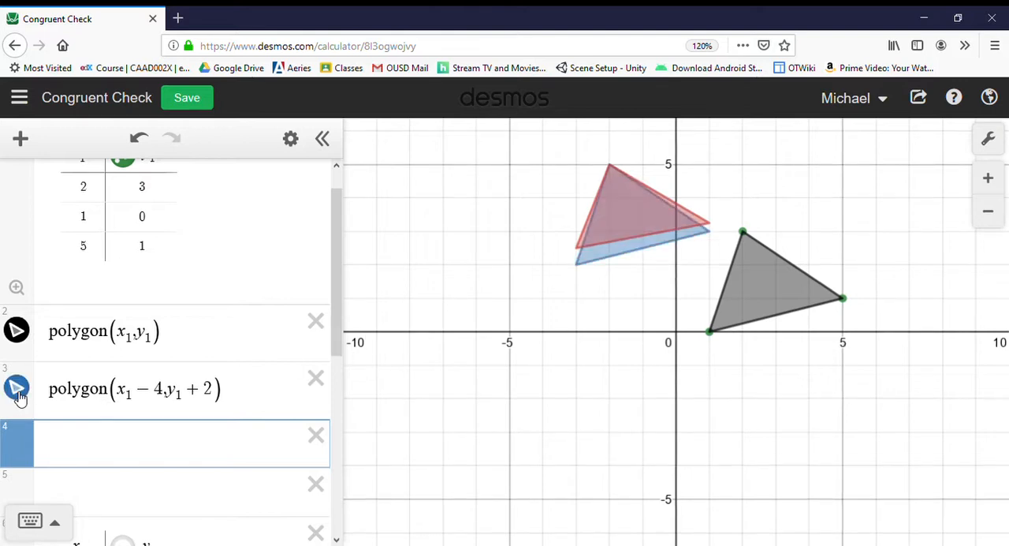
click(19, 392)
click(19, 392)
click(17, 388)
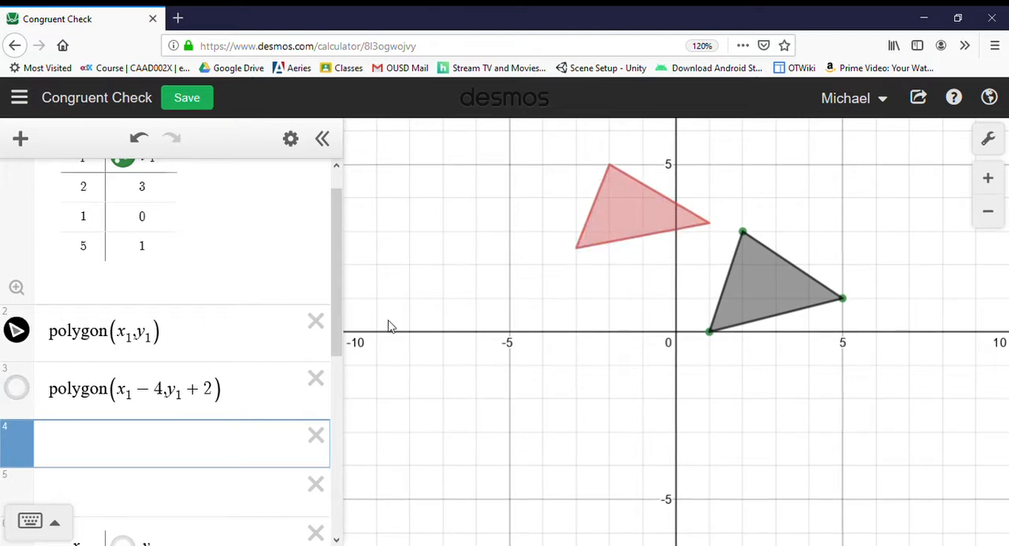
click(16, 391)
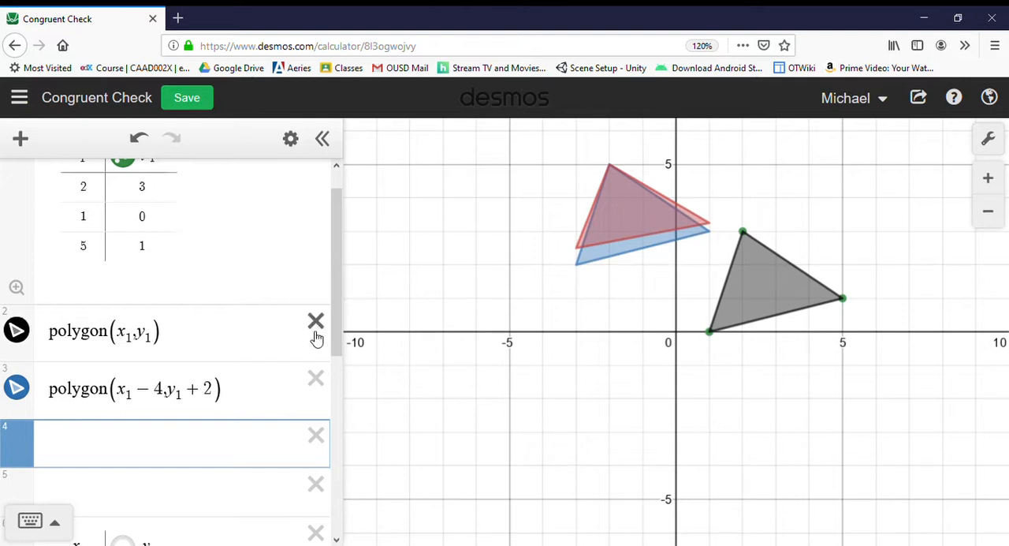
Delete the translated polygon, the empty expressions below it and the x_2, y_2 table.
scroll(323, 338, up, 1)
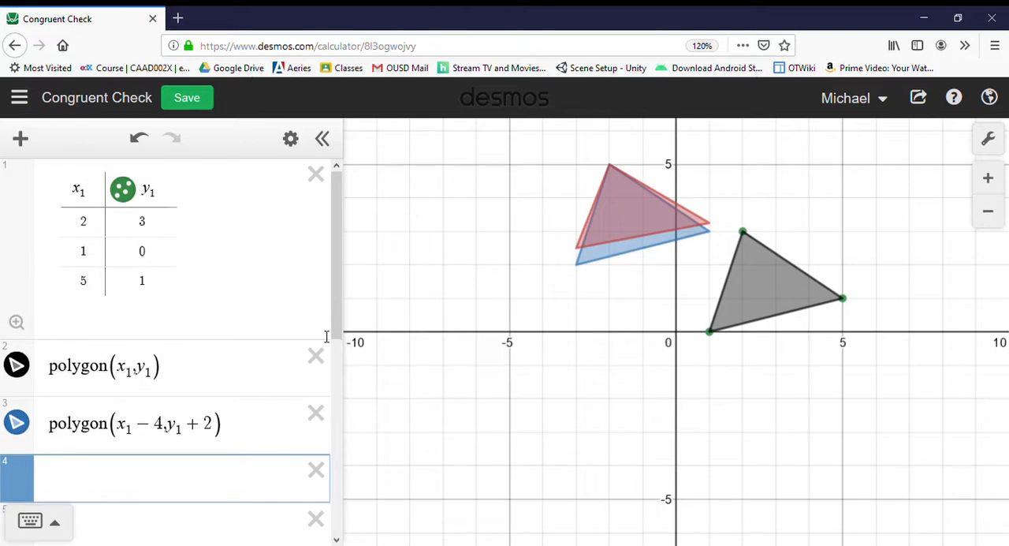
click(317, 415)
click(319, 419)
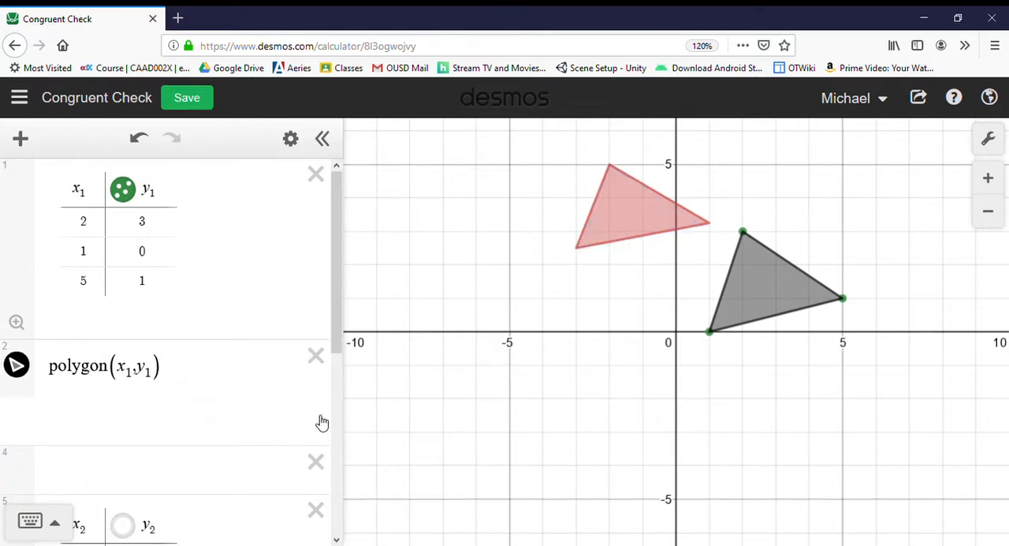
click(320, 421)
click(319, 420)
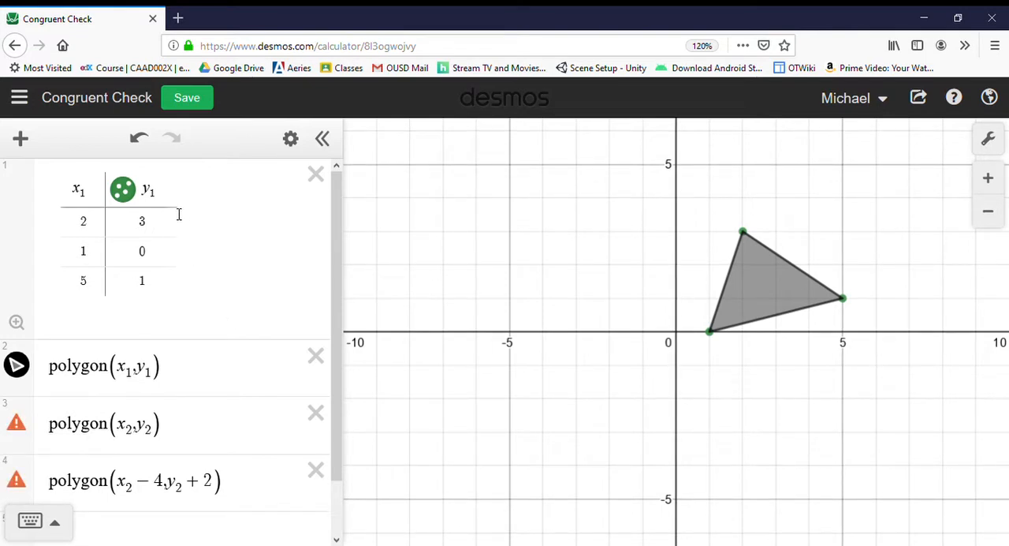
Save the graph as a duplicate titled TransformationPracticeMOre.
key(ctrl+s)
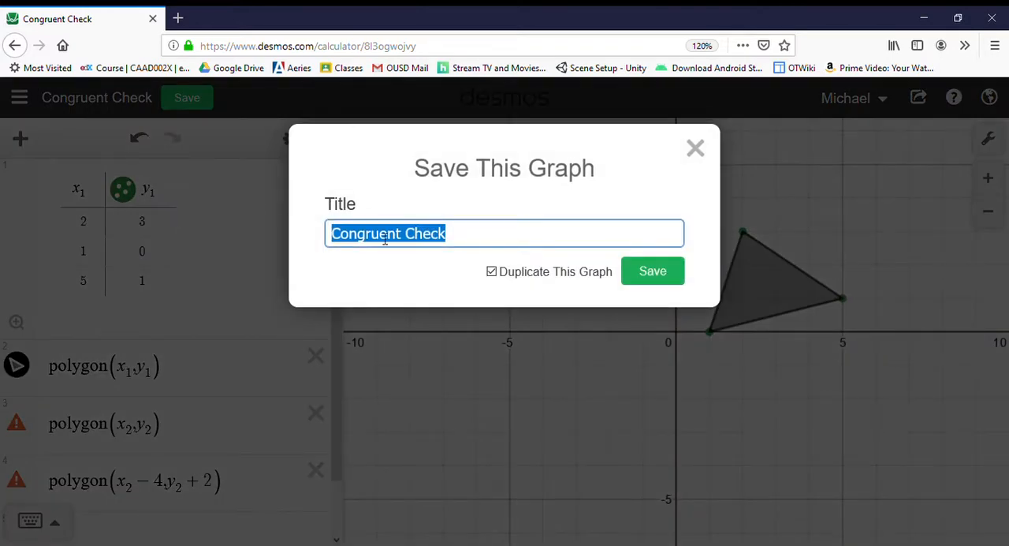
text(Trsnf)
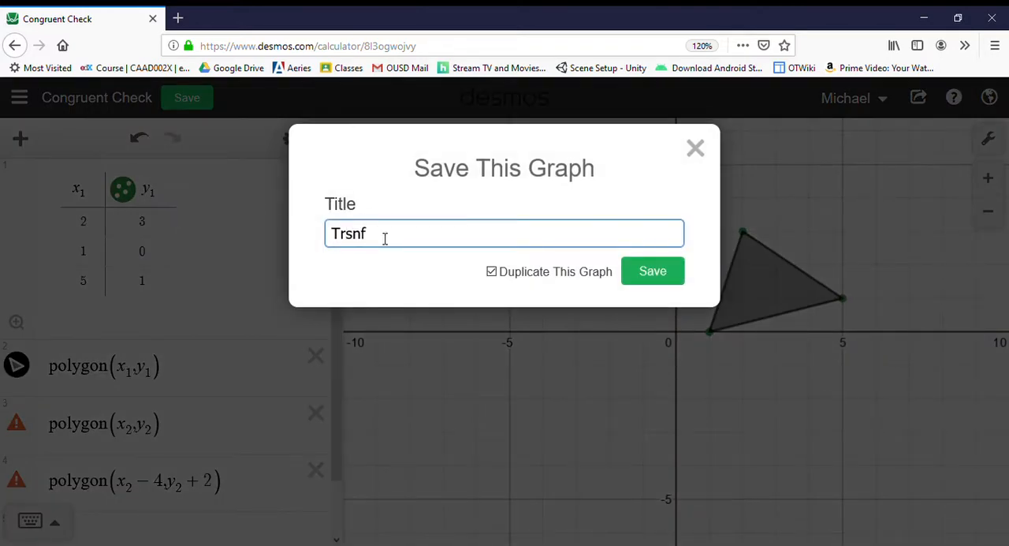
text(\\)
key(BackSpace)
key(BackSpace)
key(BackSpace)
key(BackSpace)
text(ansformationPractice)
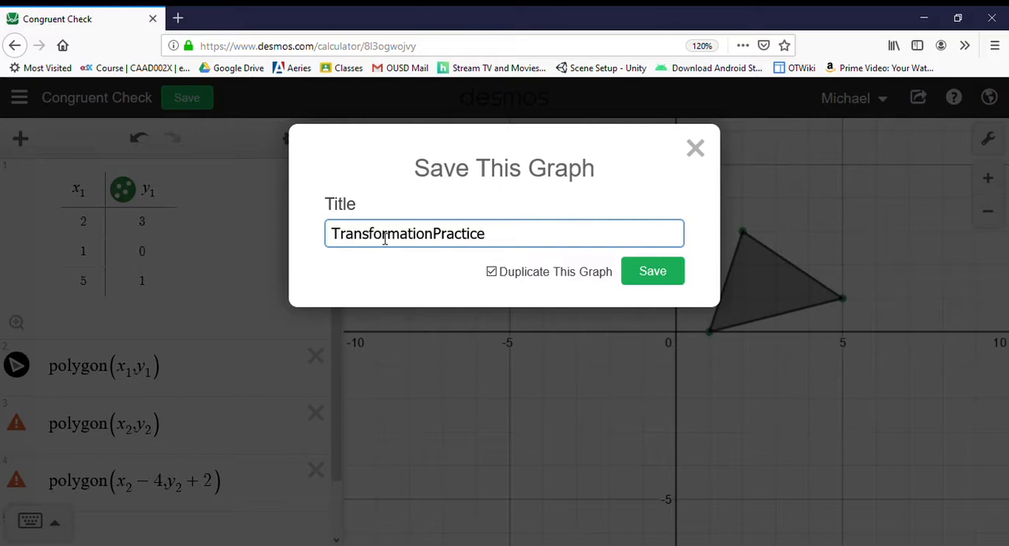
text(MOre)
key(Return)
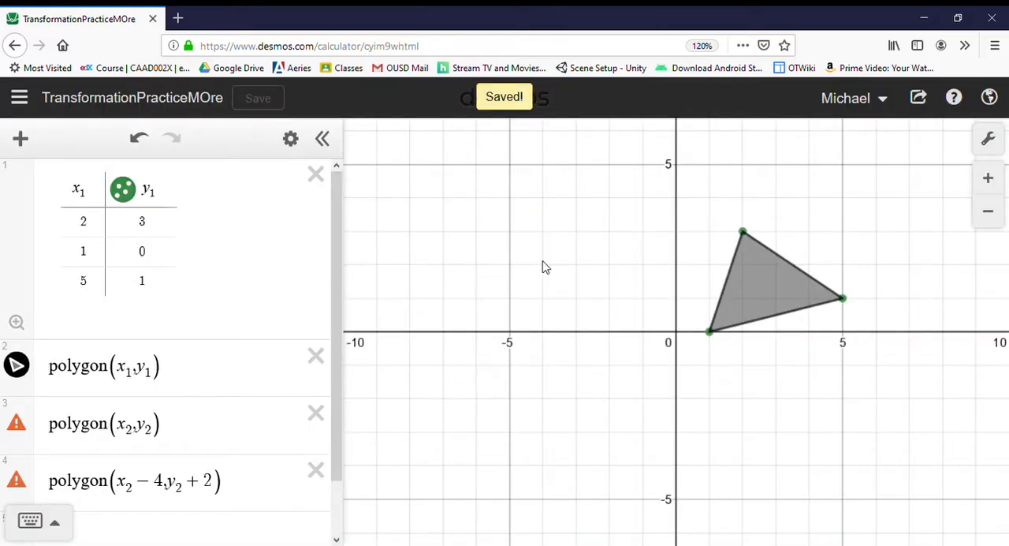
In the vertex table, set the first point's x value to 1 and the second point's y value to 1.
click(100, 228)
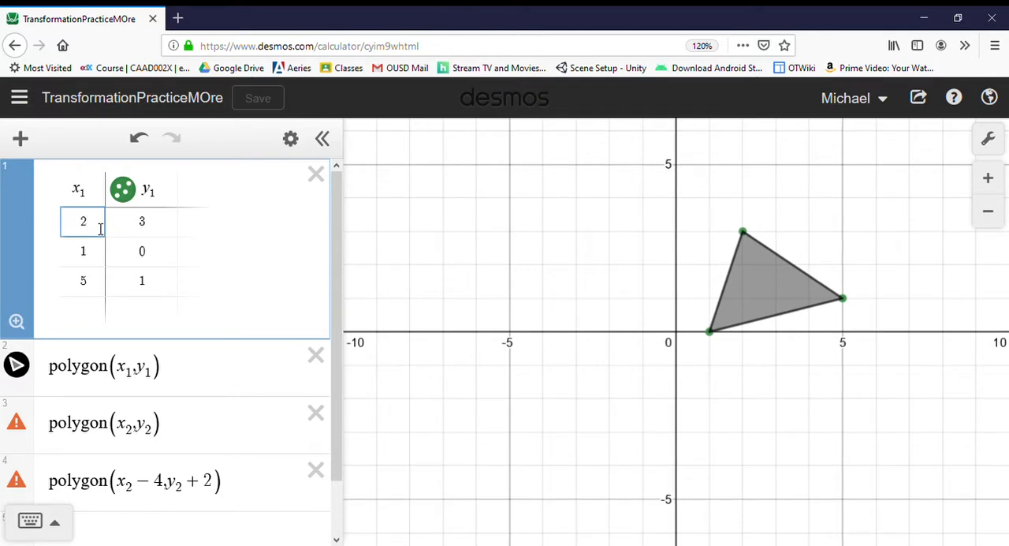
key(BackSpace)
text(1)
key(Tab)
key(Tab)
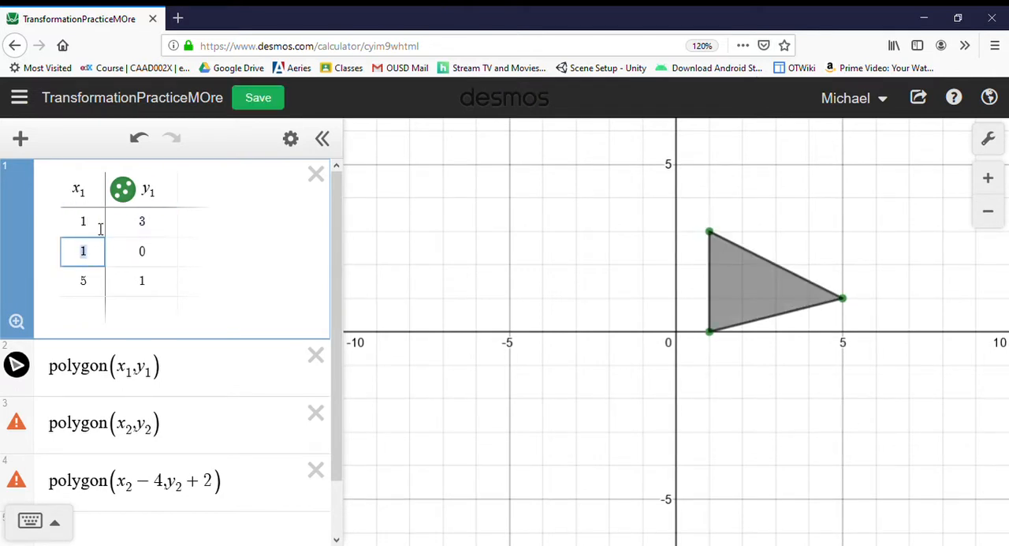
key(Tab)
text(1)
key(Tab)
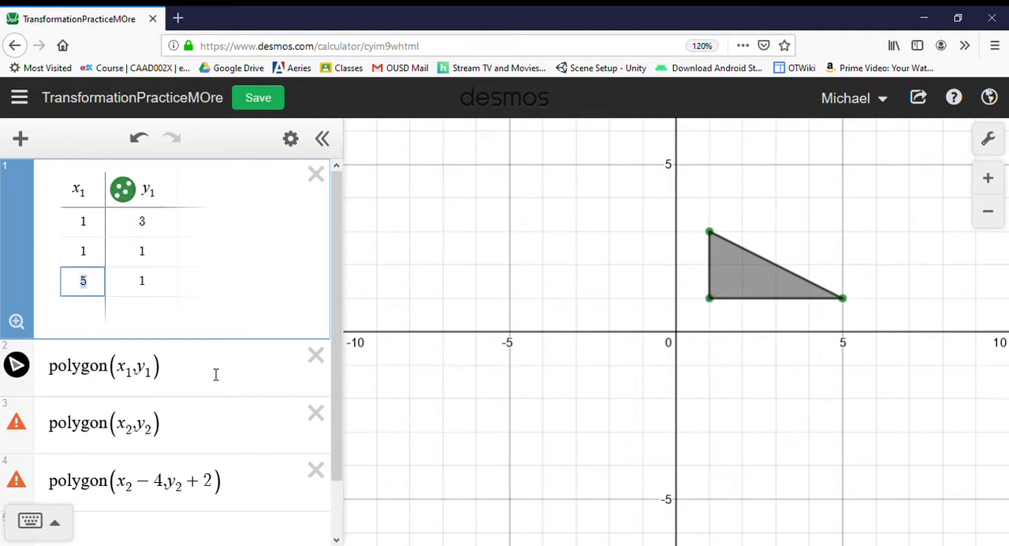
Delete the two remaining polygon expressions that use x_2 and y_2.
click(316, 413)
click(328, 416)
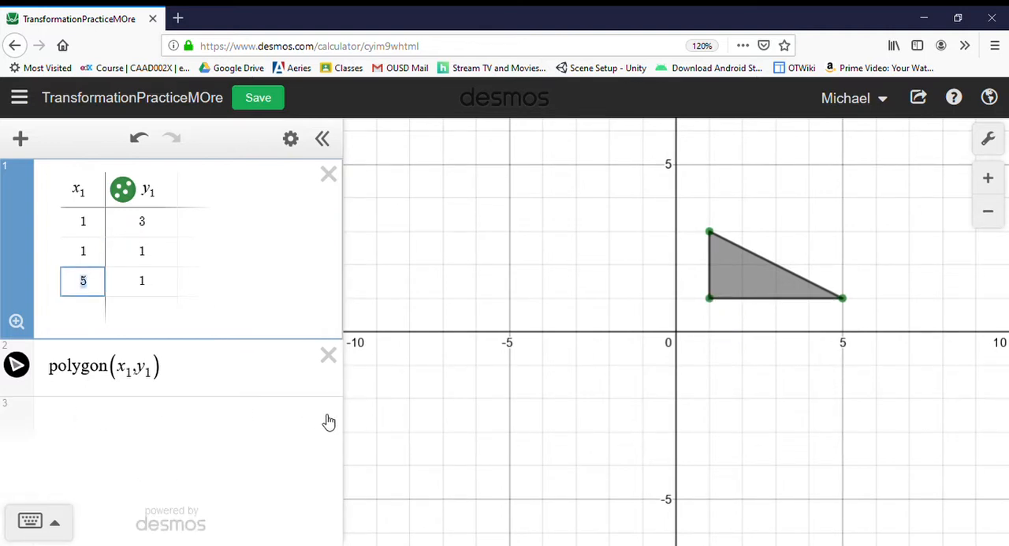
Add the translated triangle polygon(x_1+1, y_1-3) as a new expression below the original polygon.
click(217, 417)
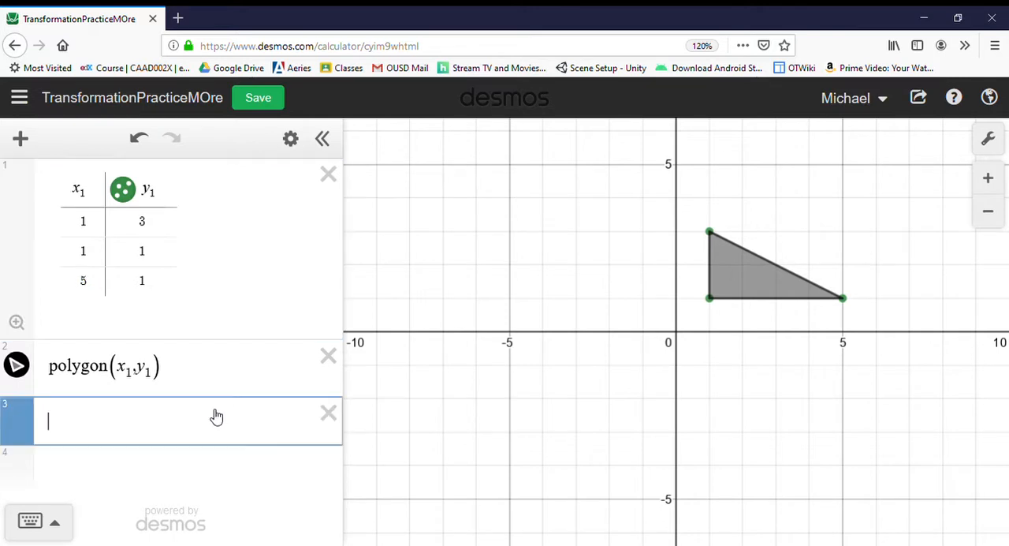
text(polygon)
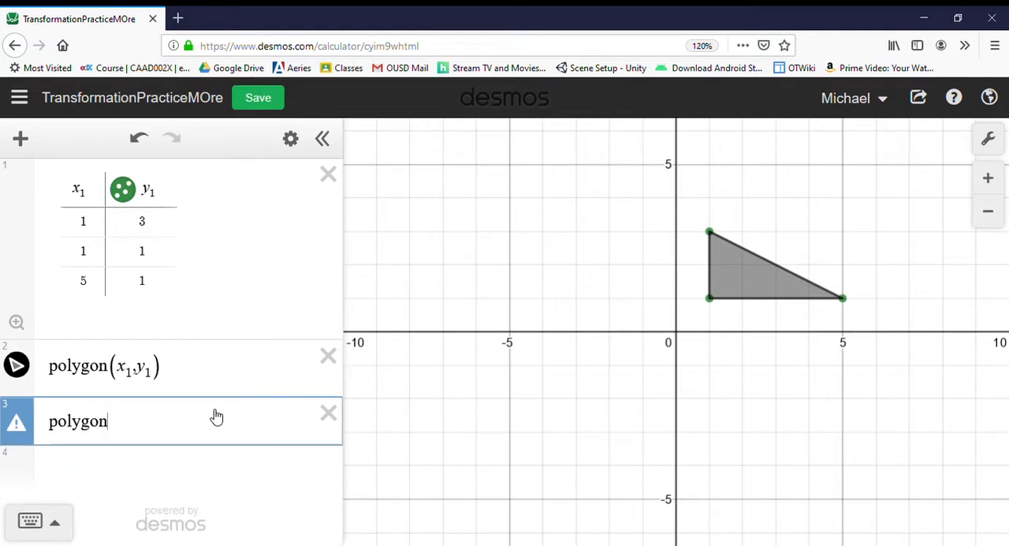
text((x1+1,y1)
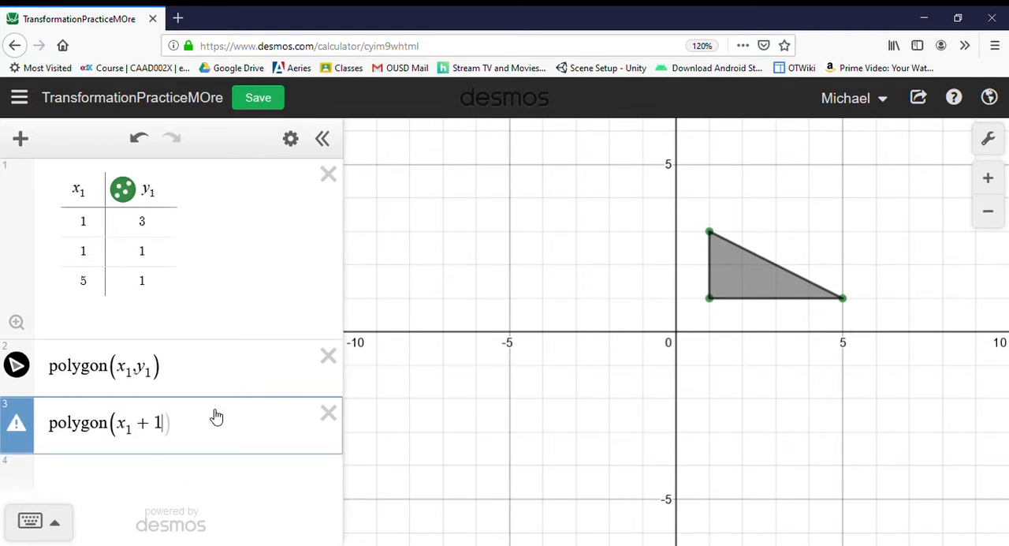
text(=)
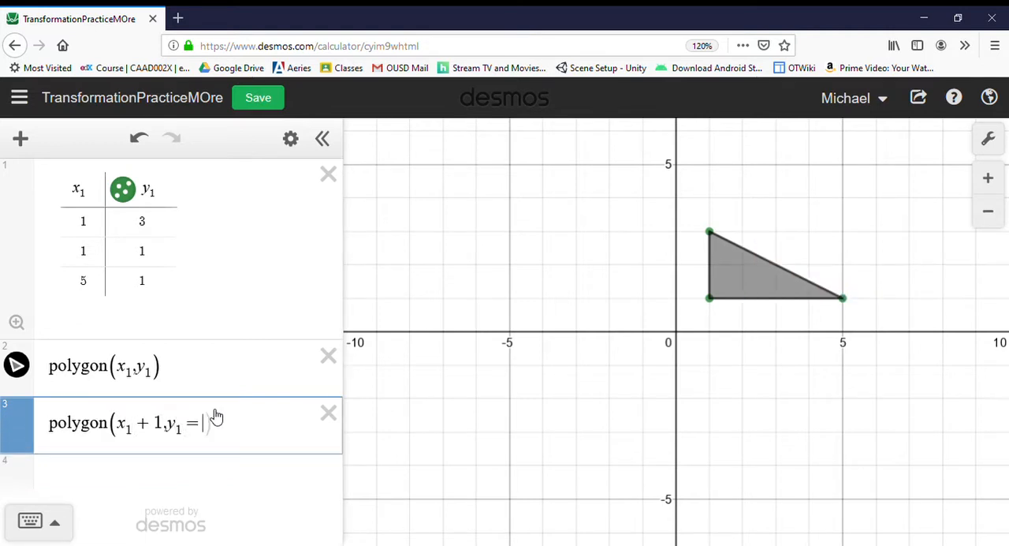
key(BackSpace)
text(-3)
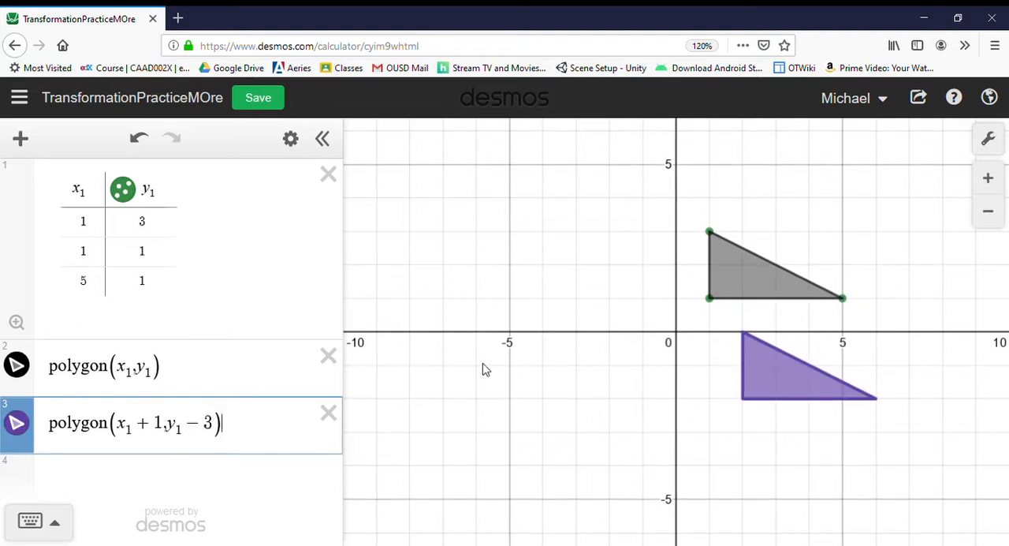
Replace the translated polygon with polygon(-x_1, y_1) to reflect the triangle across the y-axis.
click(233, 428)
click(328, 413)
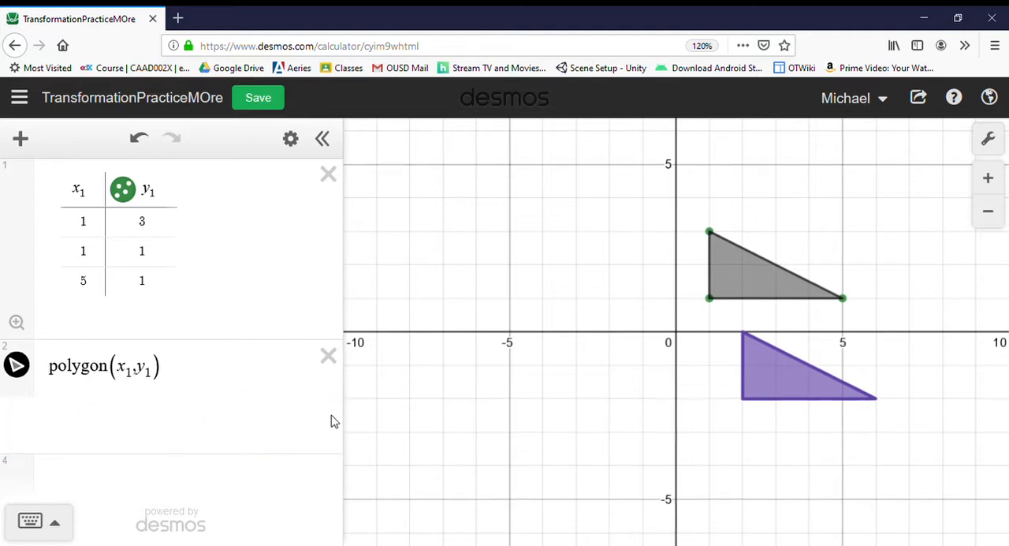
click(192, 421)
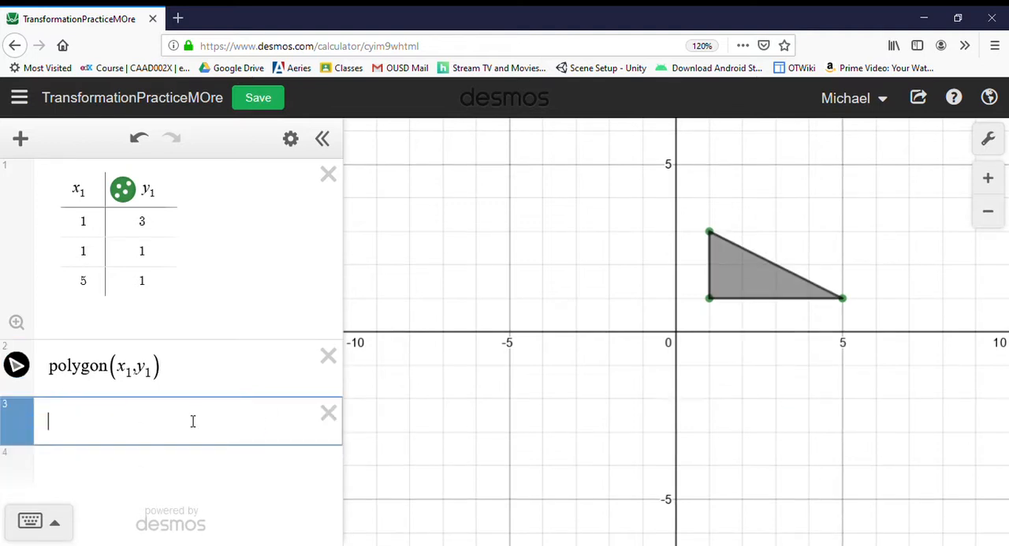
text(polygon))
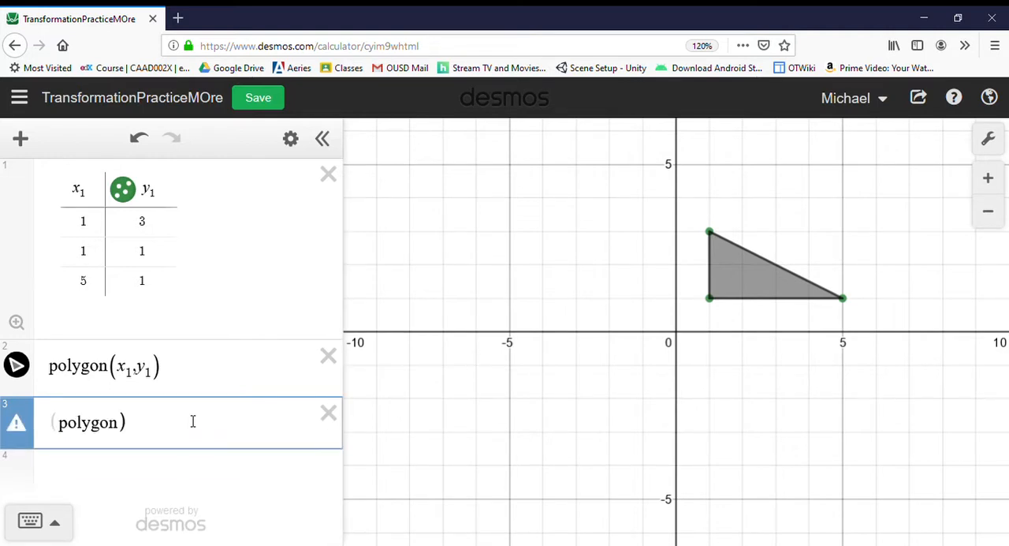
key(BackSpace)
text(()
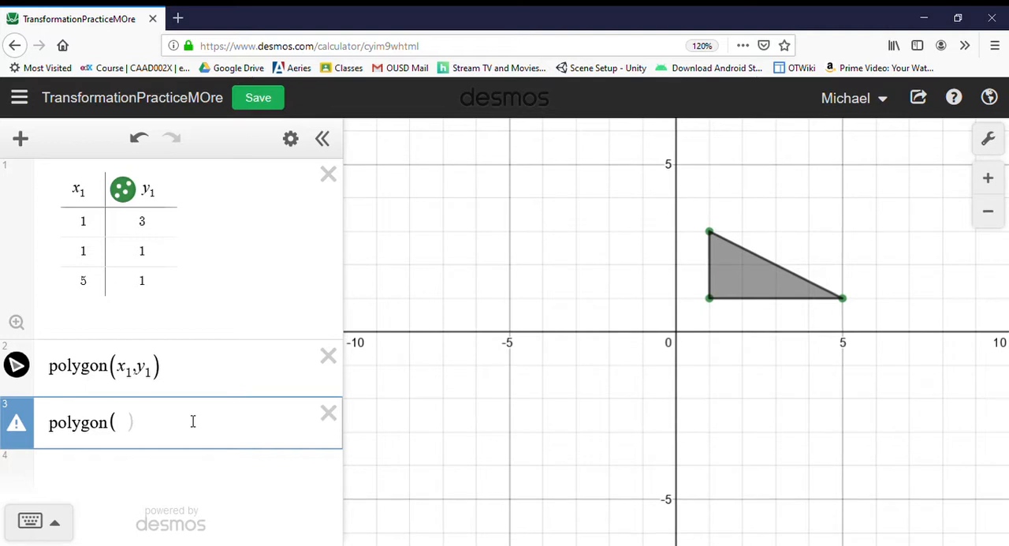
text(-x)
key(BackSpace)
key(BackSpace)
key(BackSpace)
text(-x1,y1)
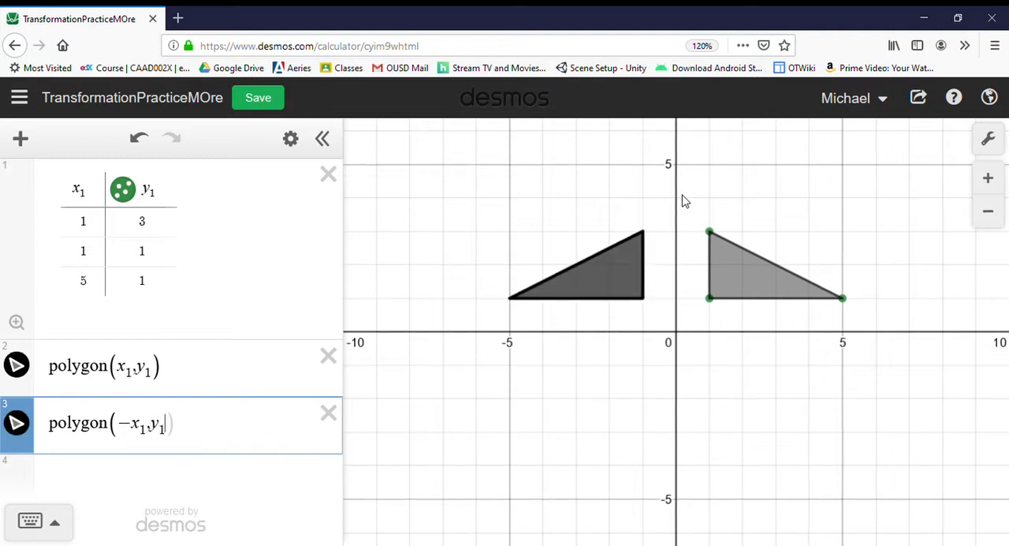
Change the color of the reflected polygon to purple.
drag(668, 316, 586, 329)
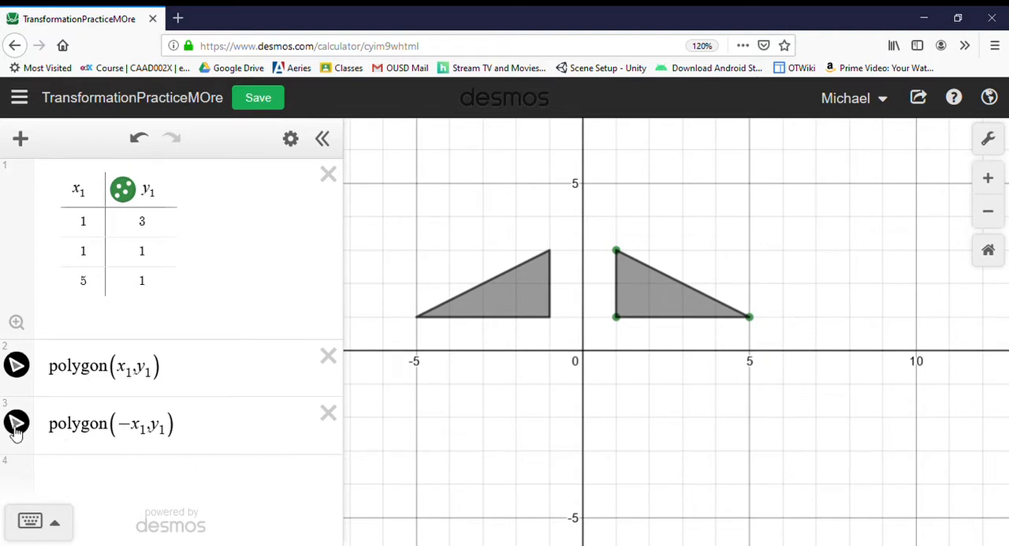
click(291, 139)
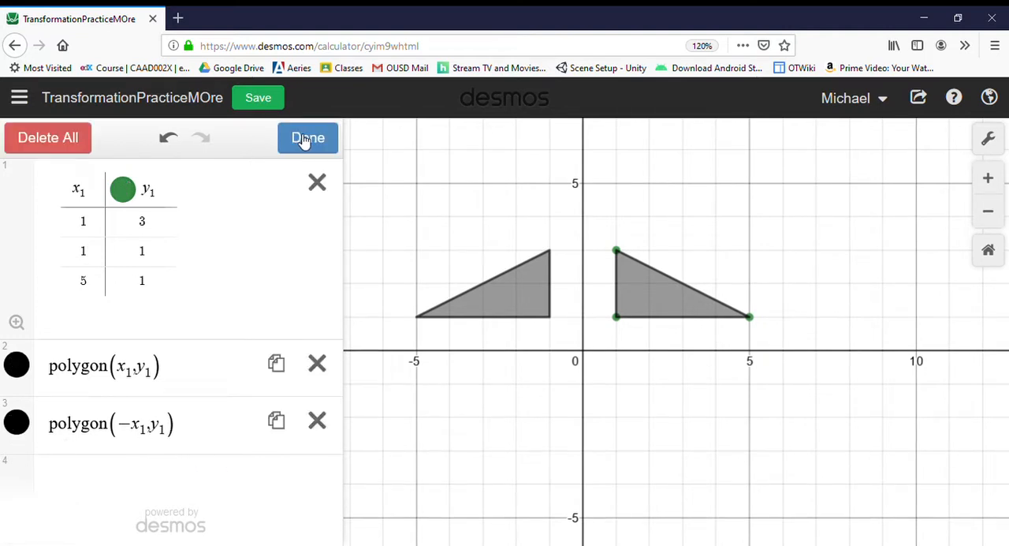
click(16, 423)
click(192, 451)
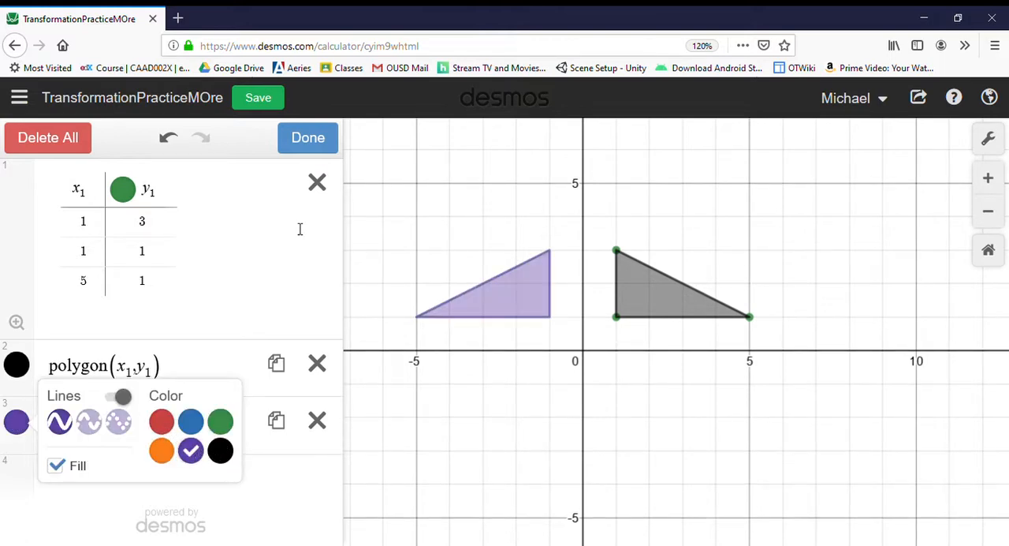
click(328, 142)
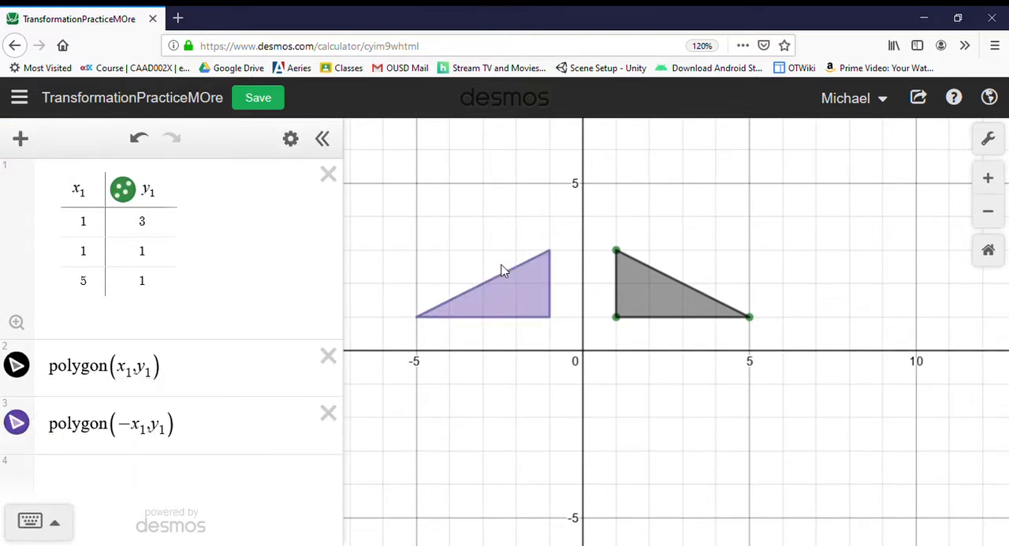
Clear the coordinates inside the purple polygon expression.
click(205, 436)
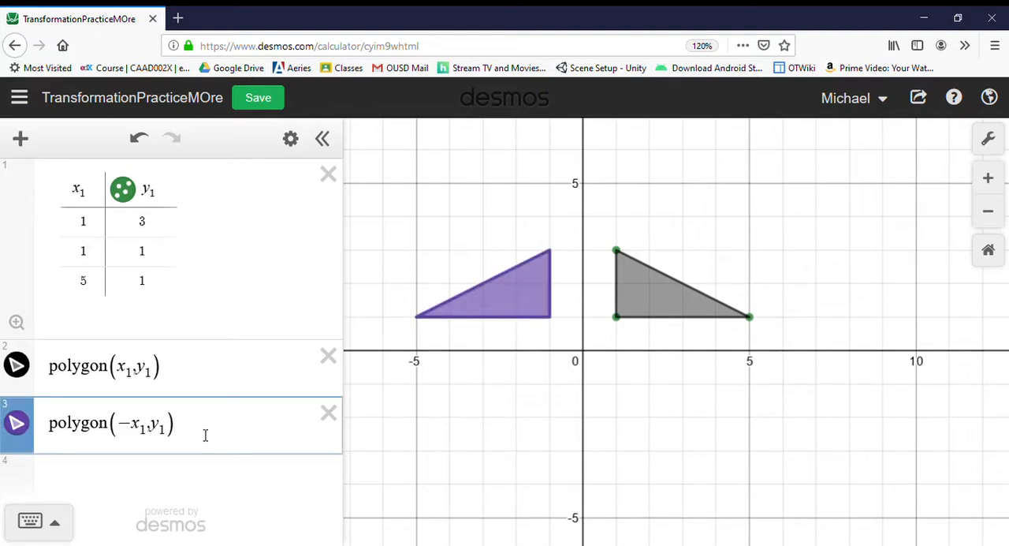
key(BackSpace)
key(BackSpace)
key(BackSpace)
key(BackSpace)
key(BackSpace)
key(BackSpace)
key(BackSpace)
key(BackSpace)
text(y1)
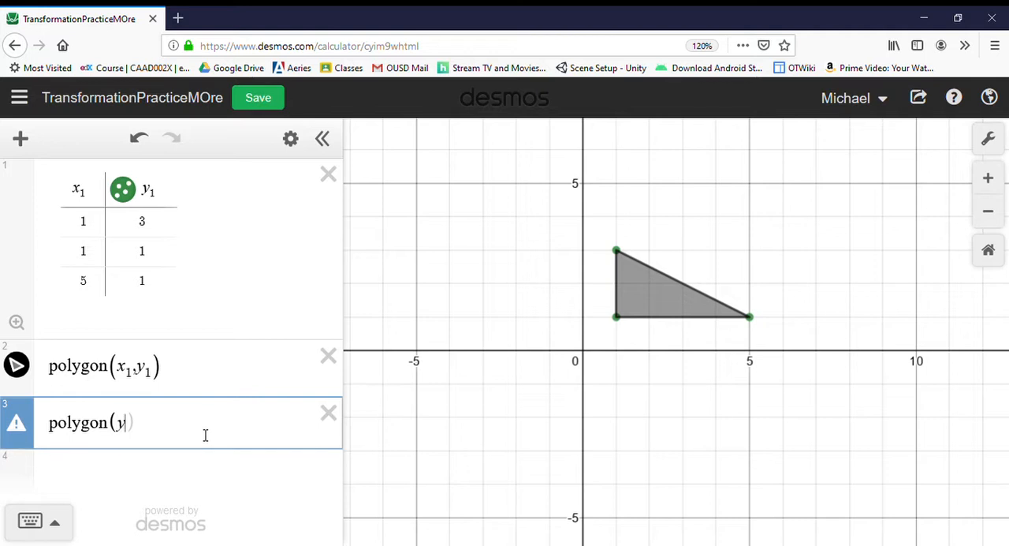
text(,-)
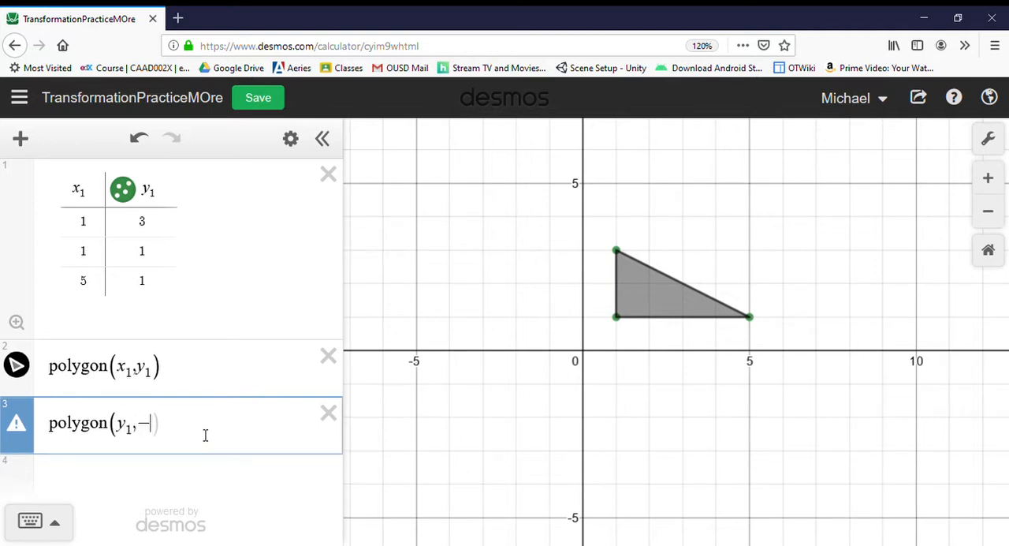
key(BackSpace)
key(BackSpace)
key(BackSpace)
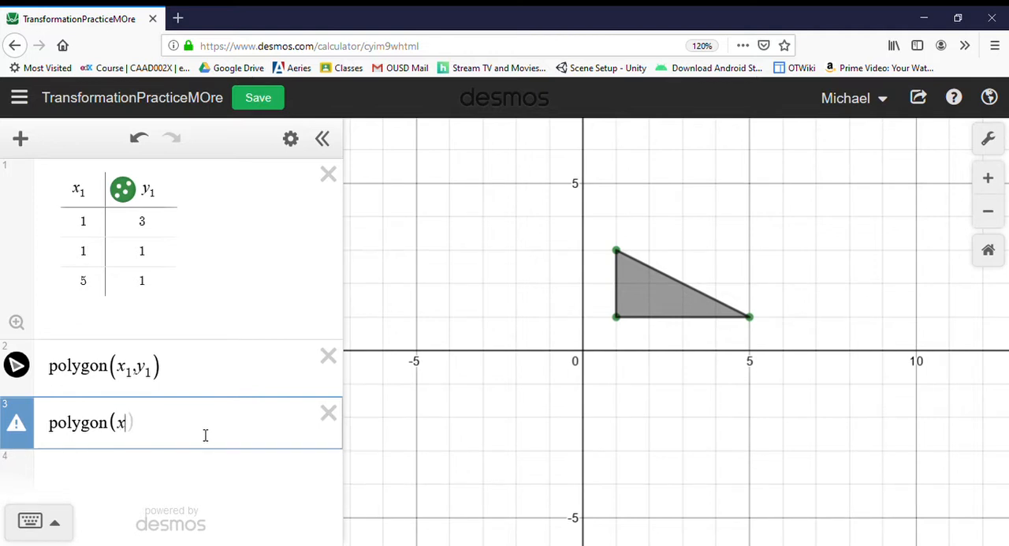
Complete the purple polygon as polygon(x_1, -y_1) to reflect the triangle across the x-axis.
text(1,-)
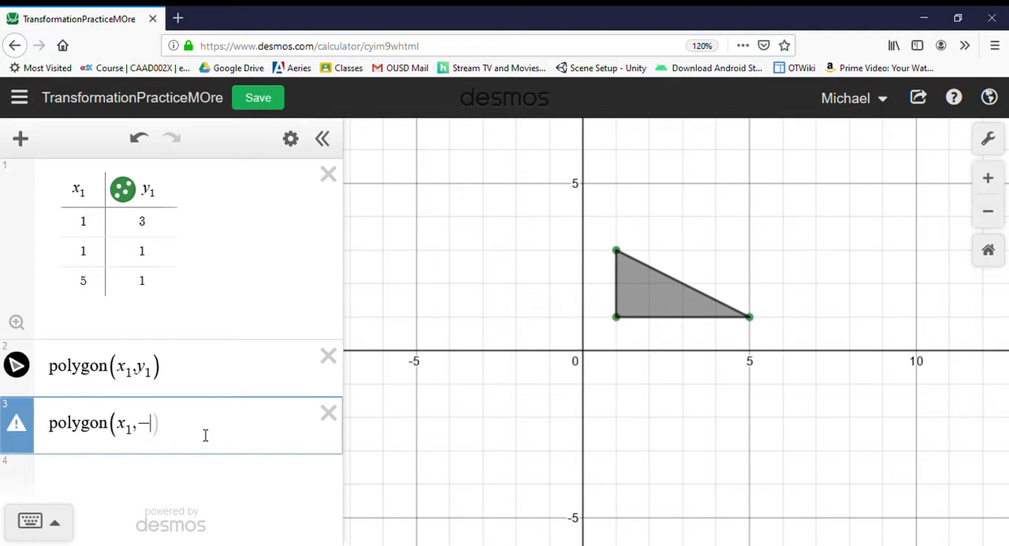
text(y)
key(BackSpace)
text(1)
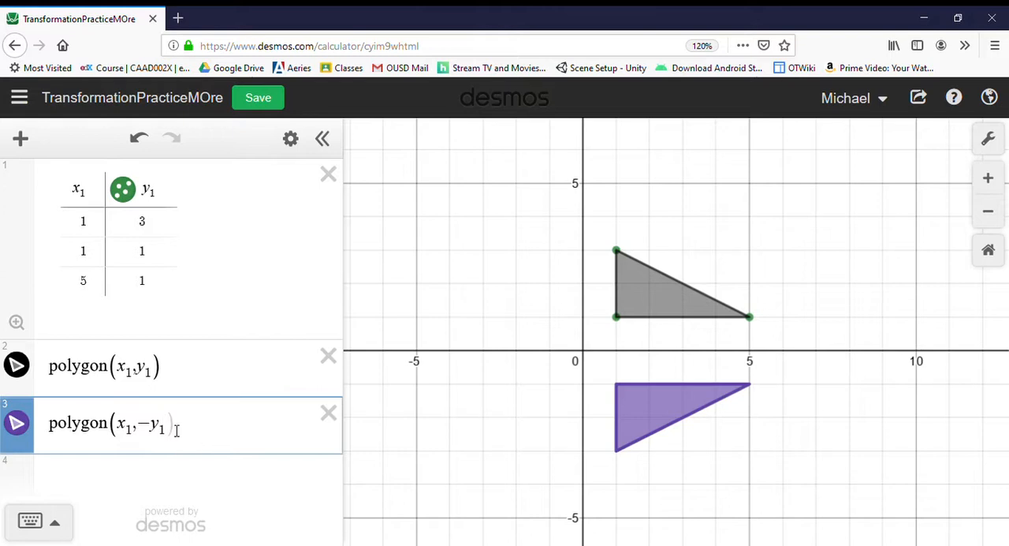
drag(203, 428, 138, 441)
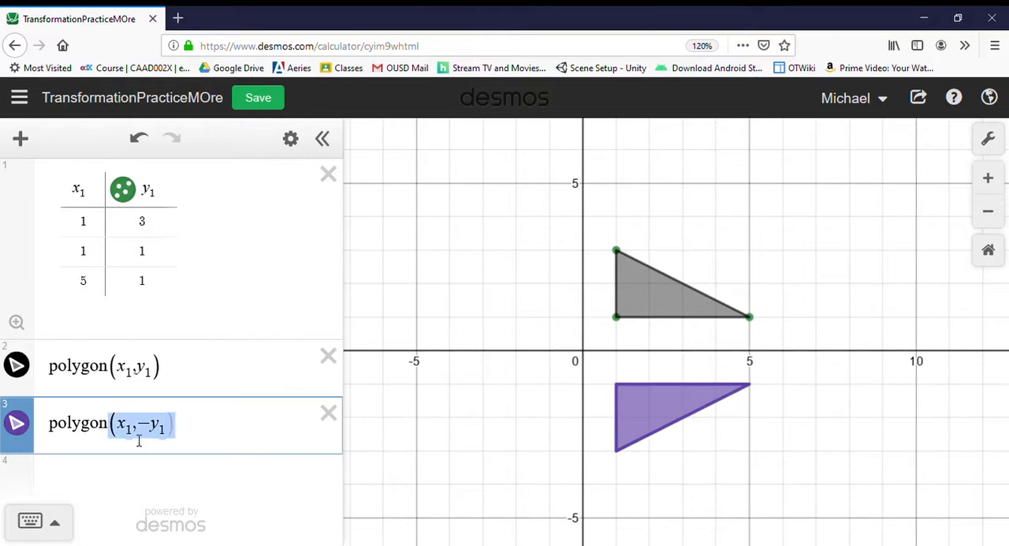
text((y1()
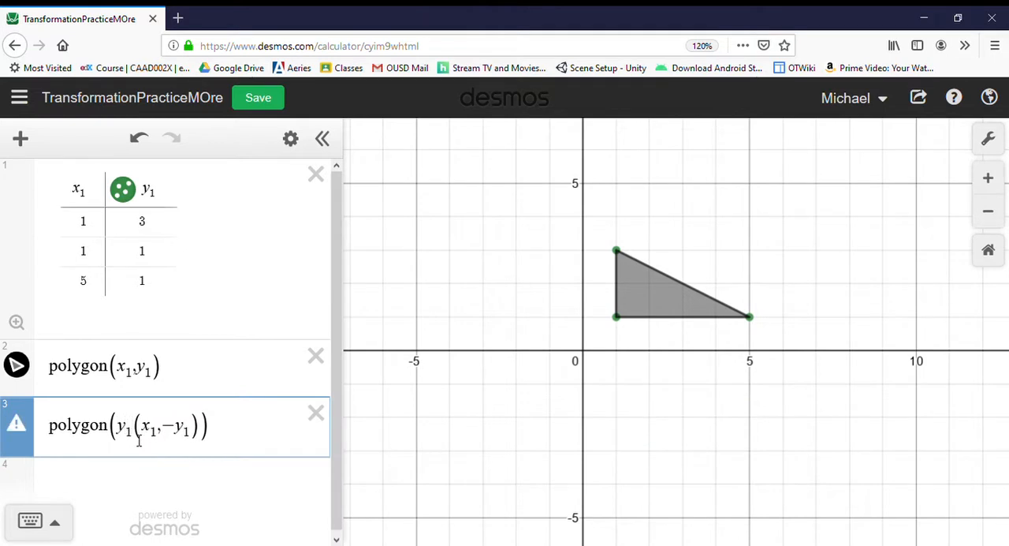
key(shift+Right)
key(Left)
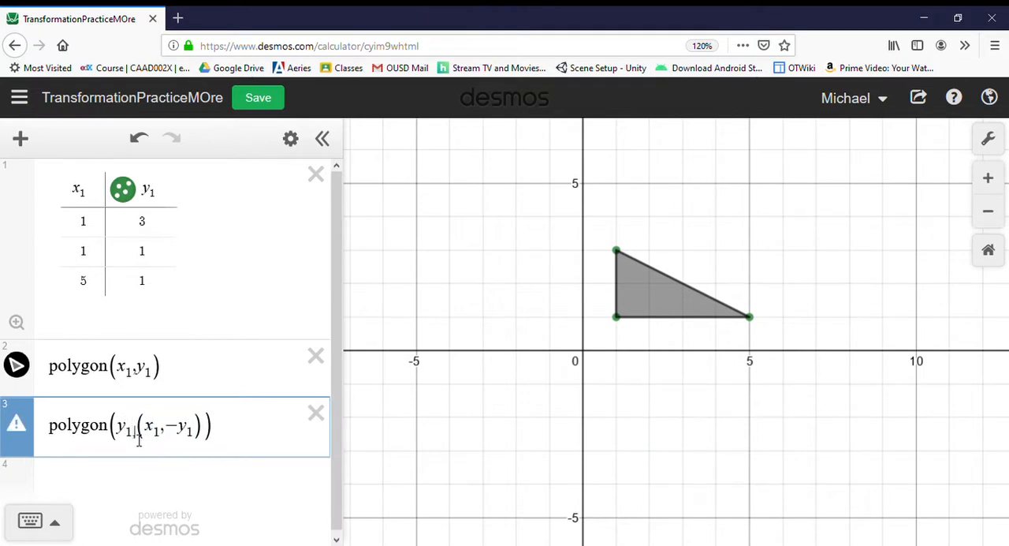
key(shift+Right)
key(shift+Right)
key(Left)
key(Left)
key(shift+Left)
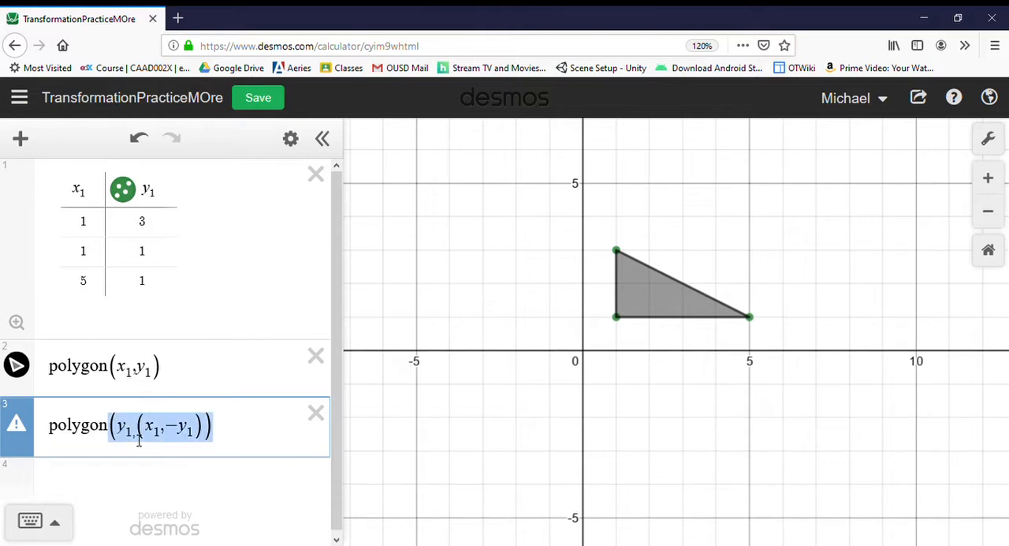
Change the purple polygon to polygon(y_1, x_1) and graph the line of reflection y = x as a new expression.
key(BackSpace)
text(()
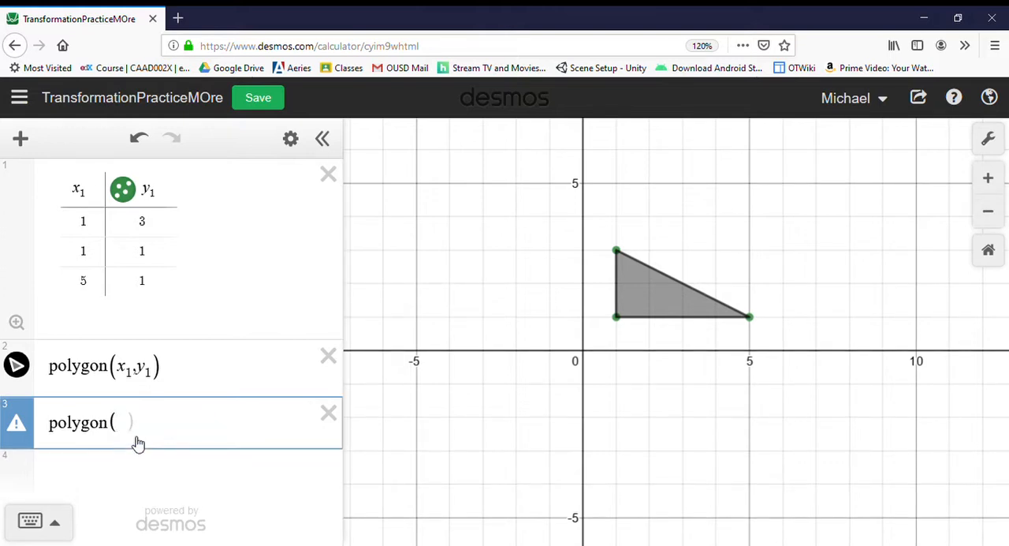
text(y1,x1)
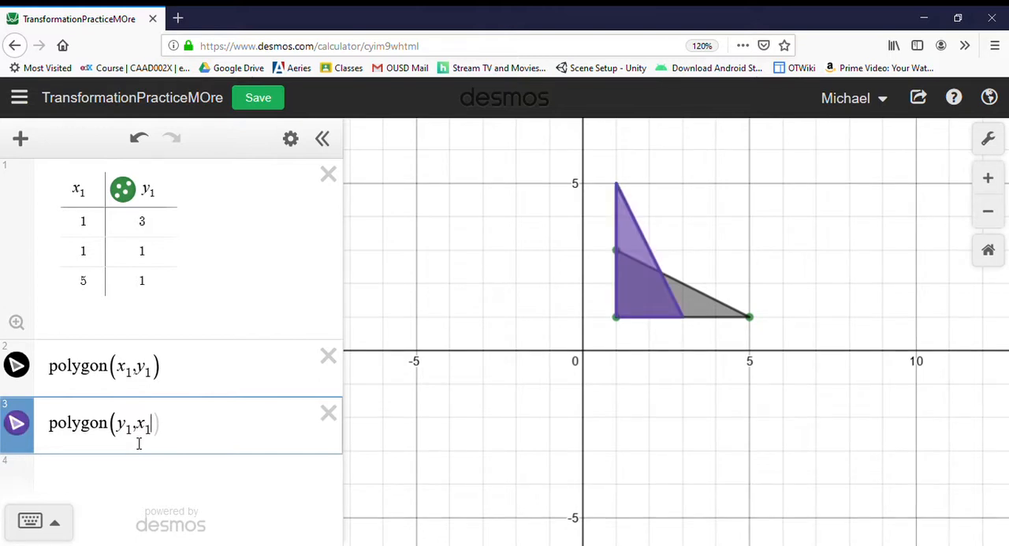
text())
click(198, 490)
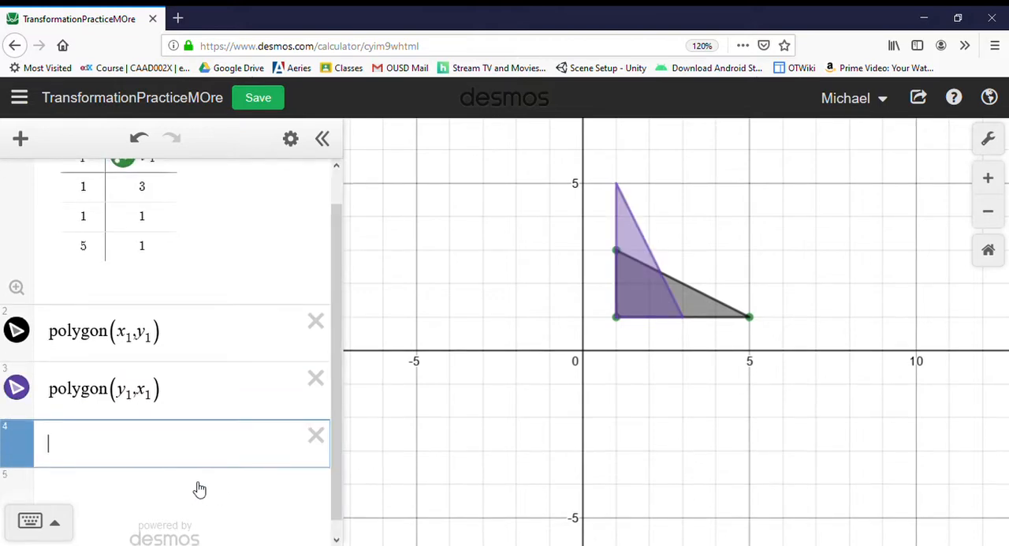
text(y=x)
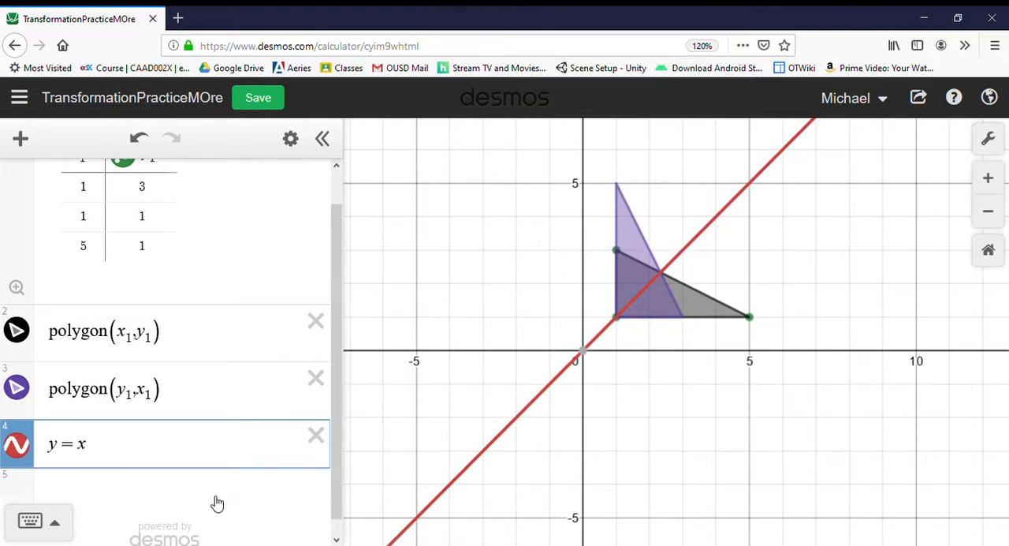
Graph the line y = -x + 6 through corresponding vertices of both triangles to examine the reflection, and delete it again.
click(175, 500)
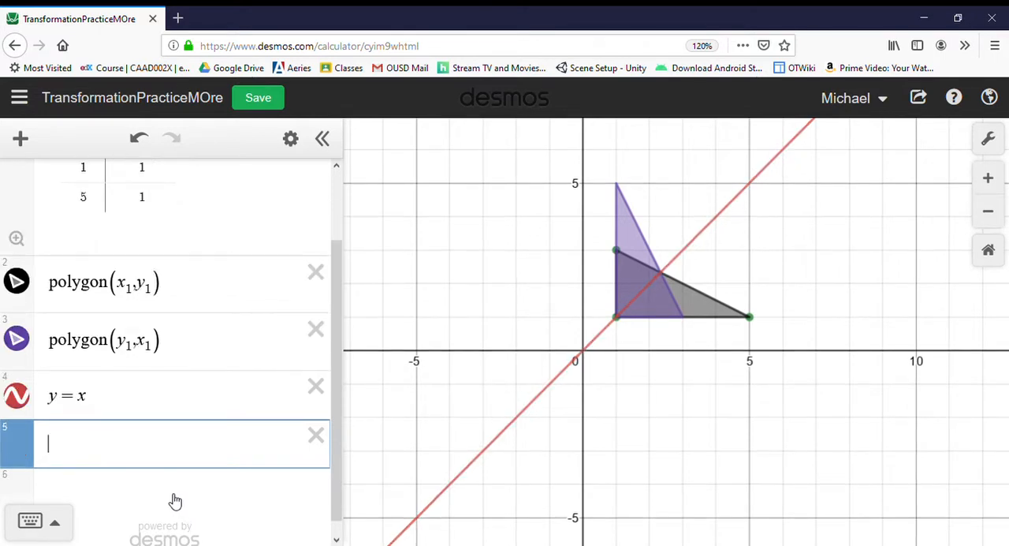
text(y=-x)
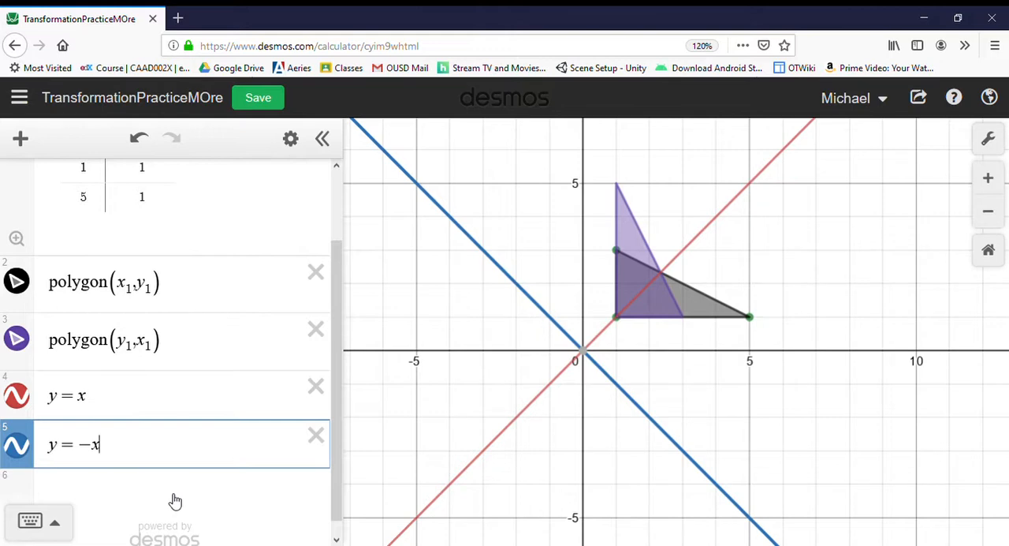
text(+6)
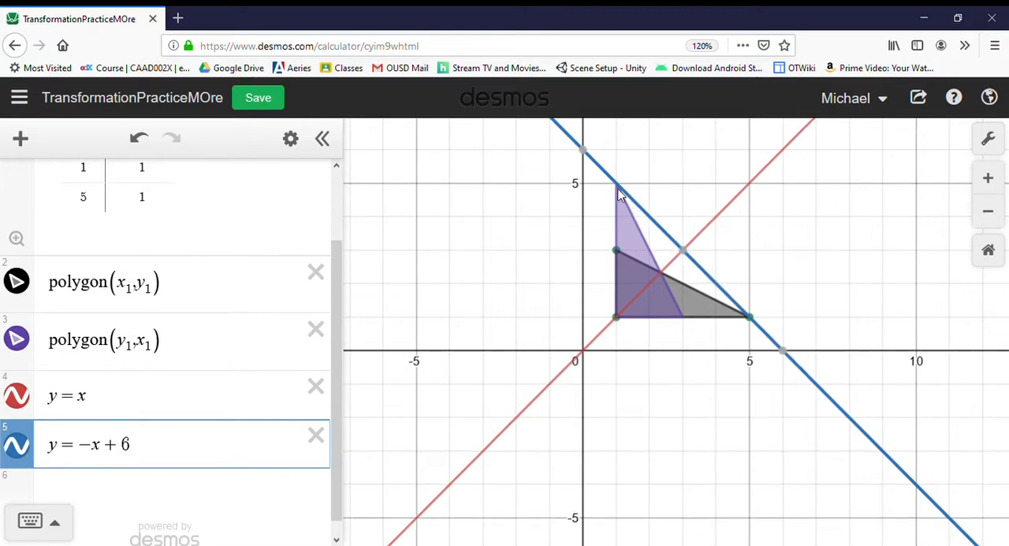
mouse_move(682, 254)
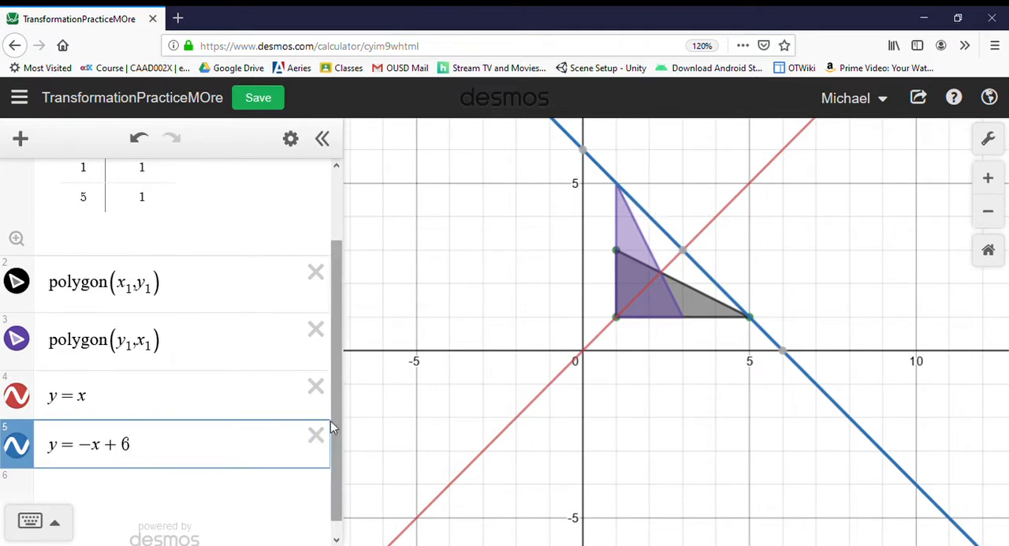
click(319, 437)
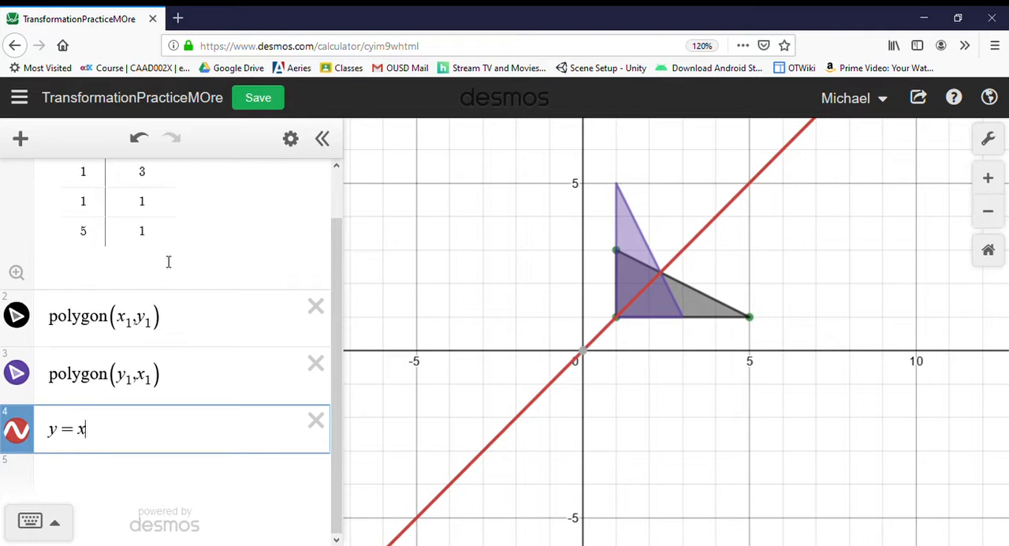
Change the first two vertices in the table to (3, 1) and (3, 0).
click(99, 213)
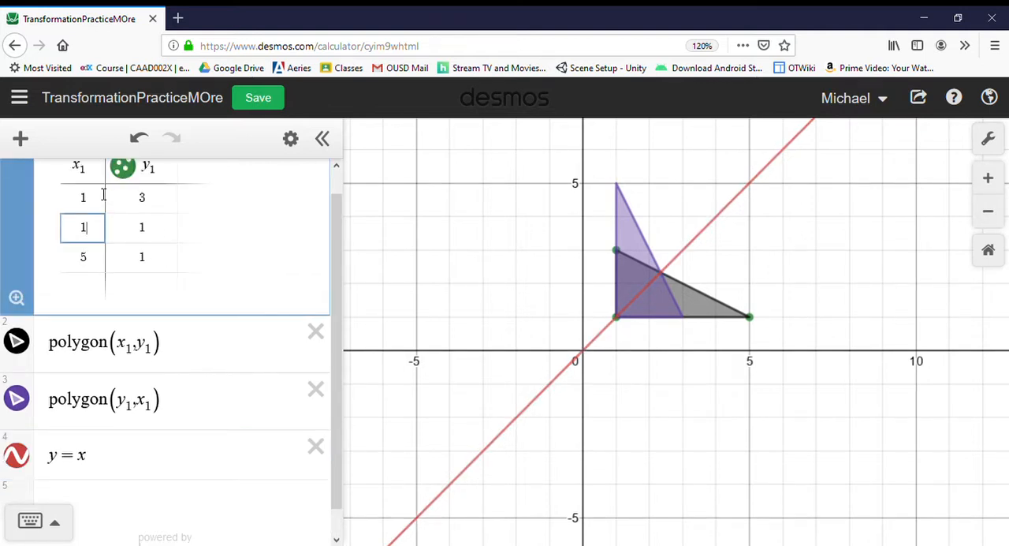
click(102, 197)
key(BackSpace)
text(3)
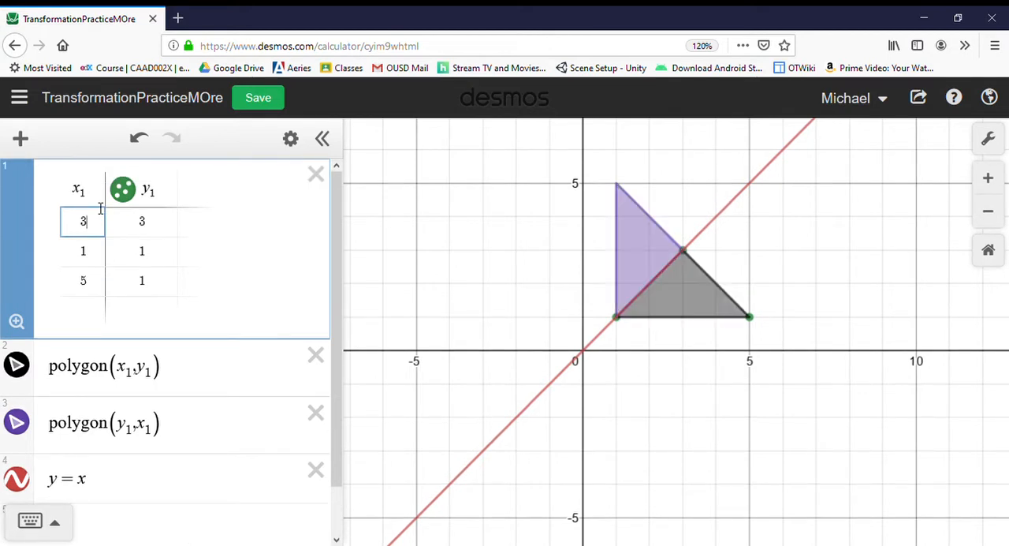
key(Tab)
text(1)
key(Tab)
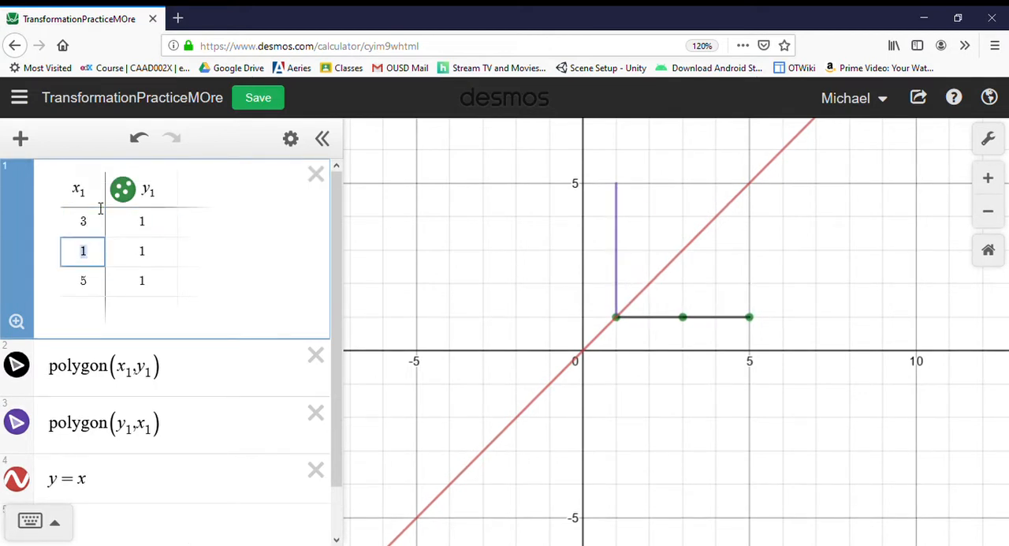
text(3)
key(Tab)
text(0)
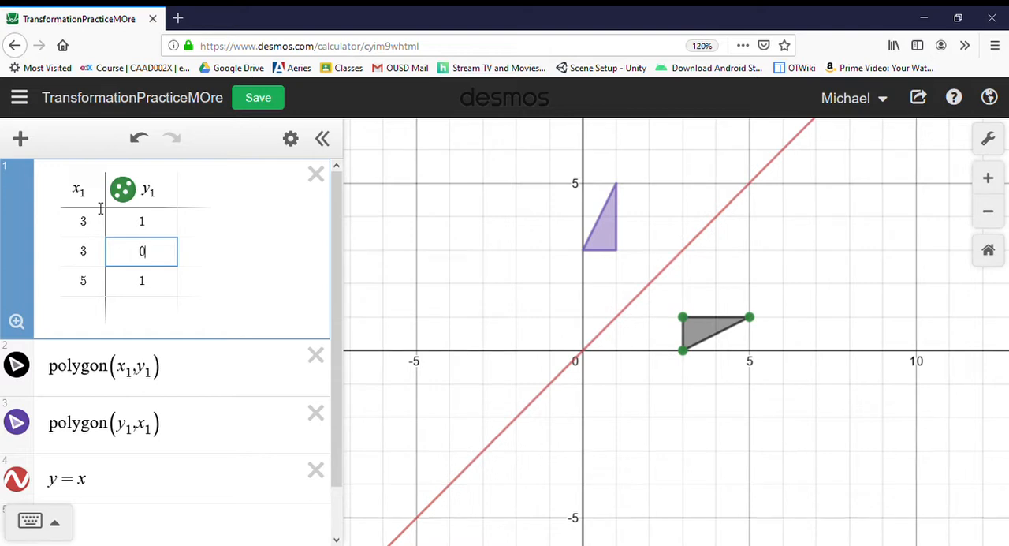
click(397, 220)
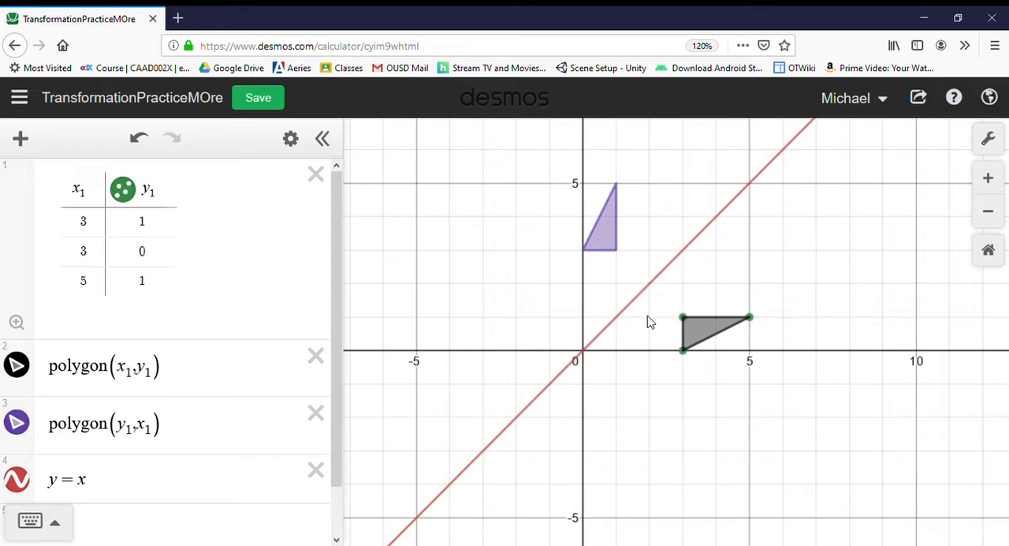
Delete the line y = x and change the purple polygon to polygon(-y_1, x_1).
drag(646, 320, 667, 343)
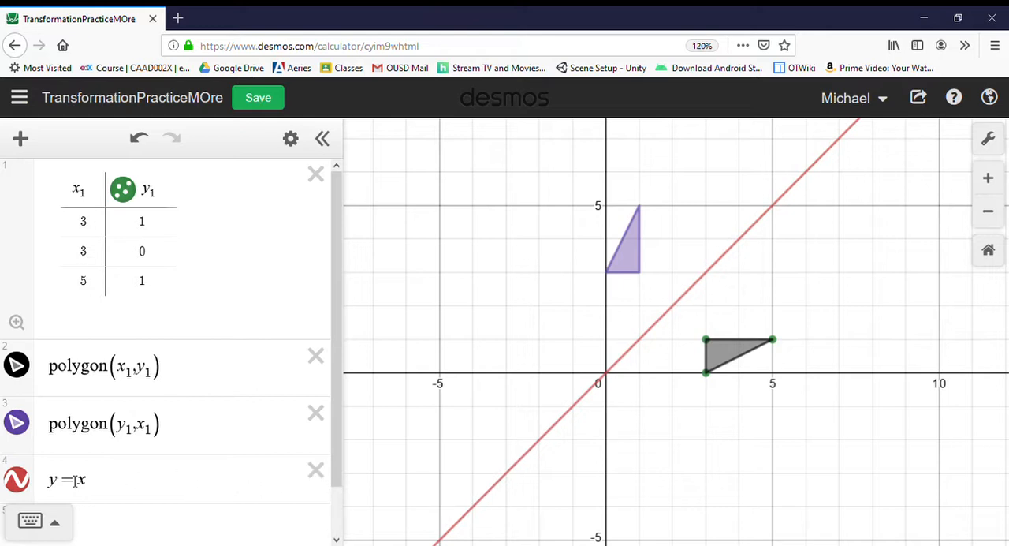
click(317, 470)
click(141, 430)
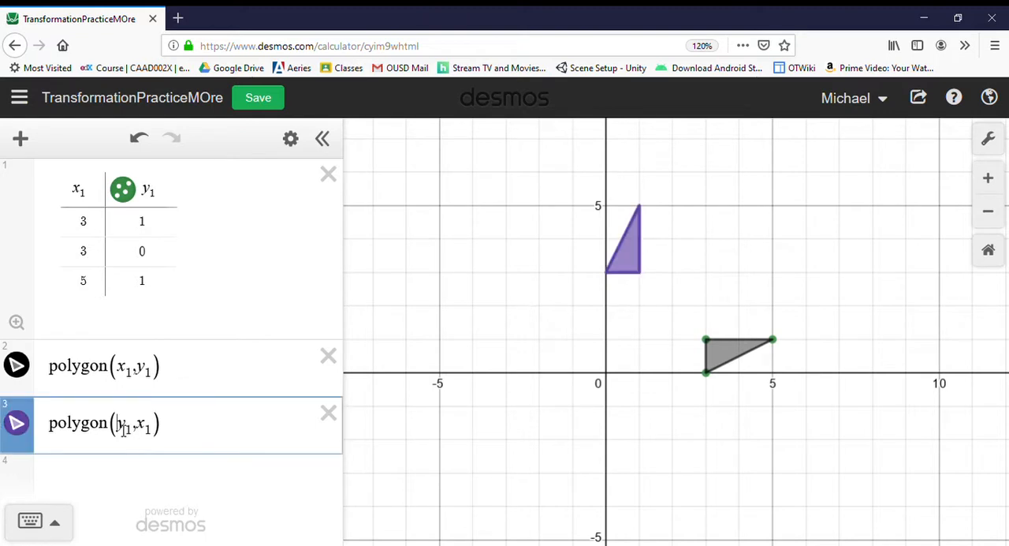
text(-)
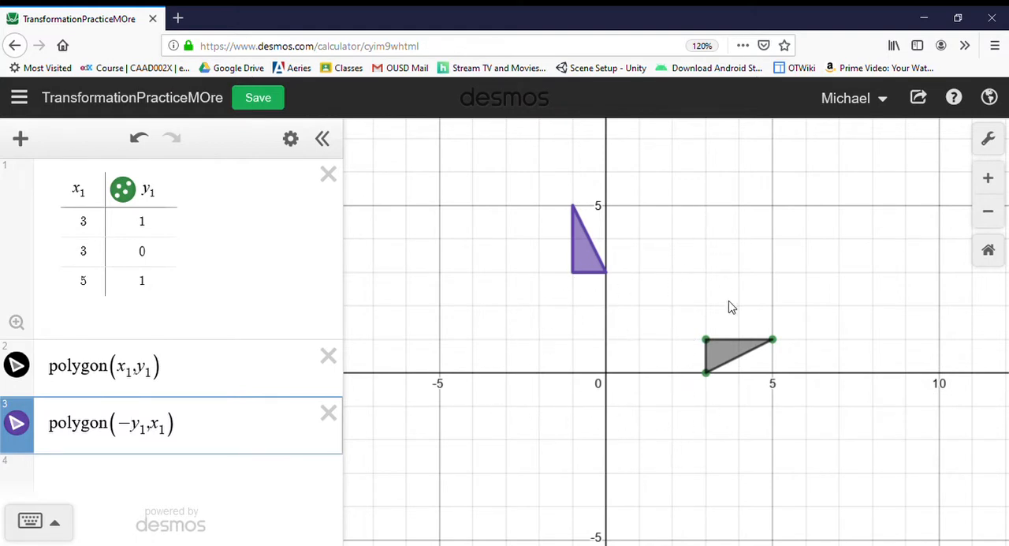
Set the three x_1 values in the vertex table to -3, -3 and -5.
drag(728, 304, 729, 310)
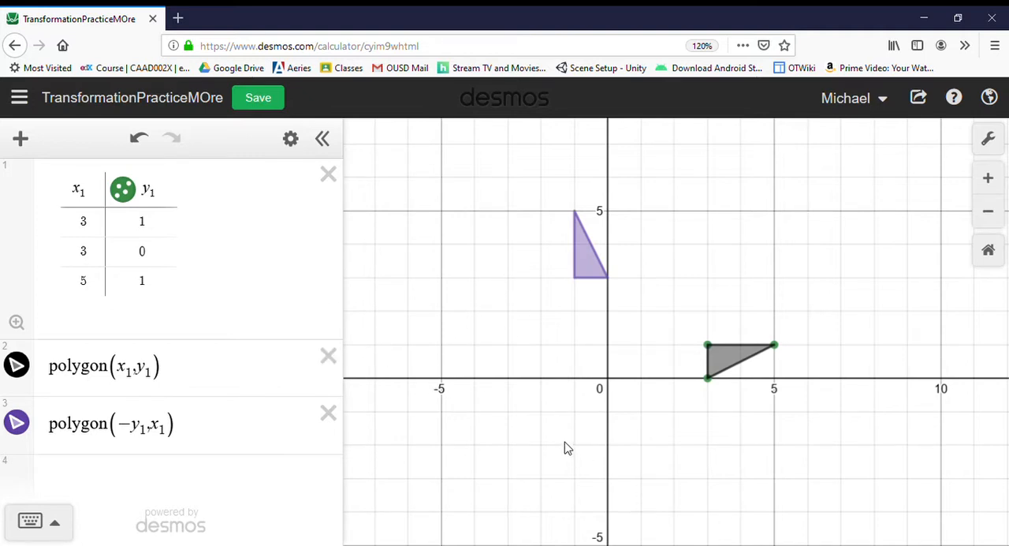
click(83, 230)
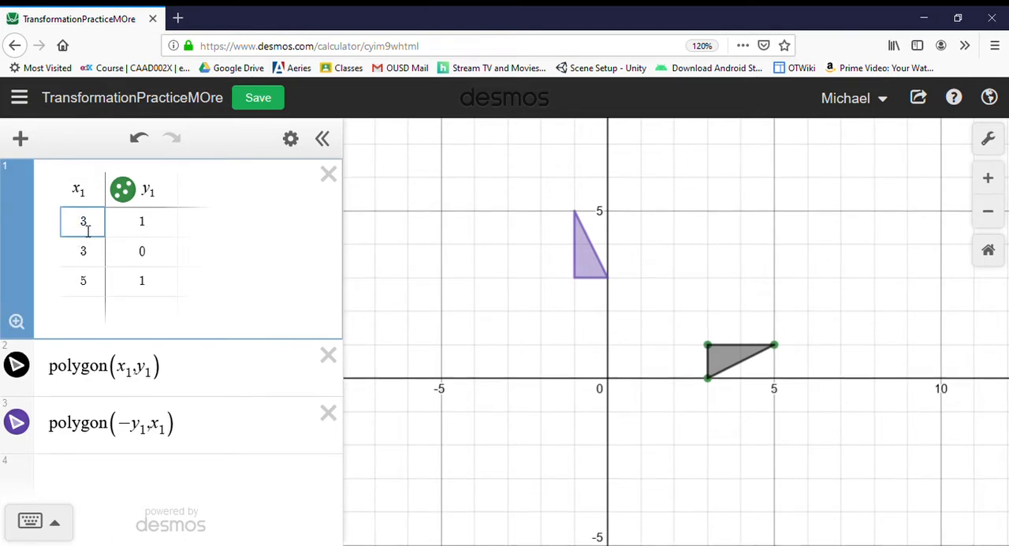
text(-)
double_click(88, 252)
text(-)
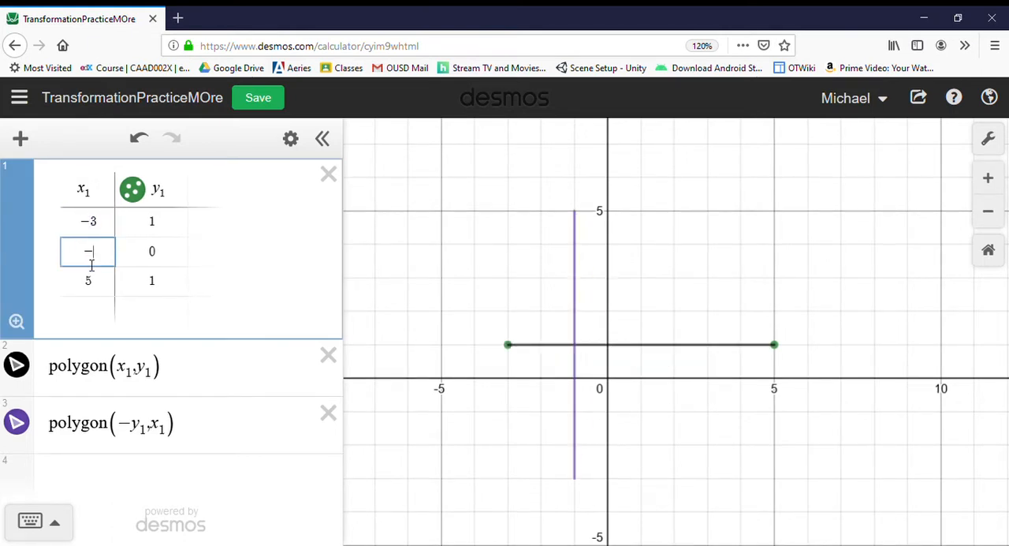
text(3)
double_click(88, 282)
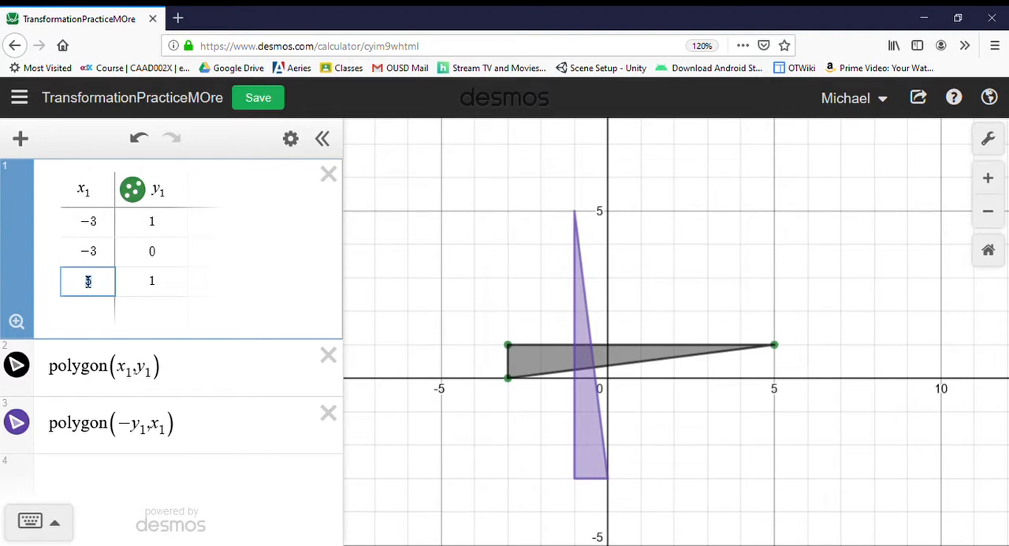
text(-5)
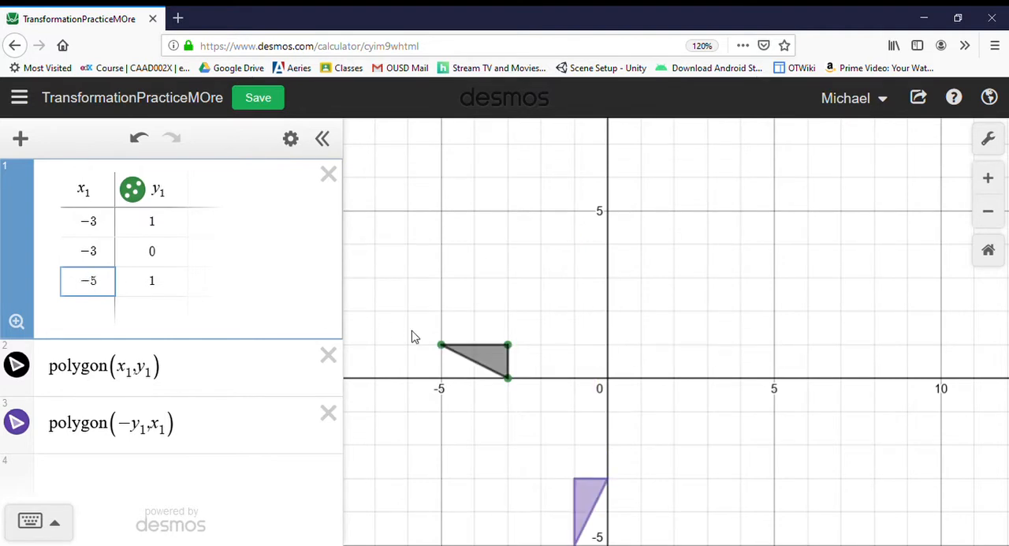
Negate the second coordinate of the purple polygon so the expression reads polygon(-y_1, -x_1).
scroll(457, 342, down, 1)
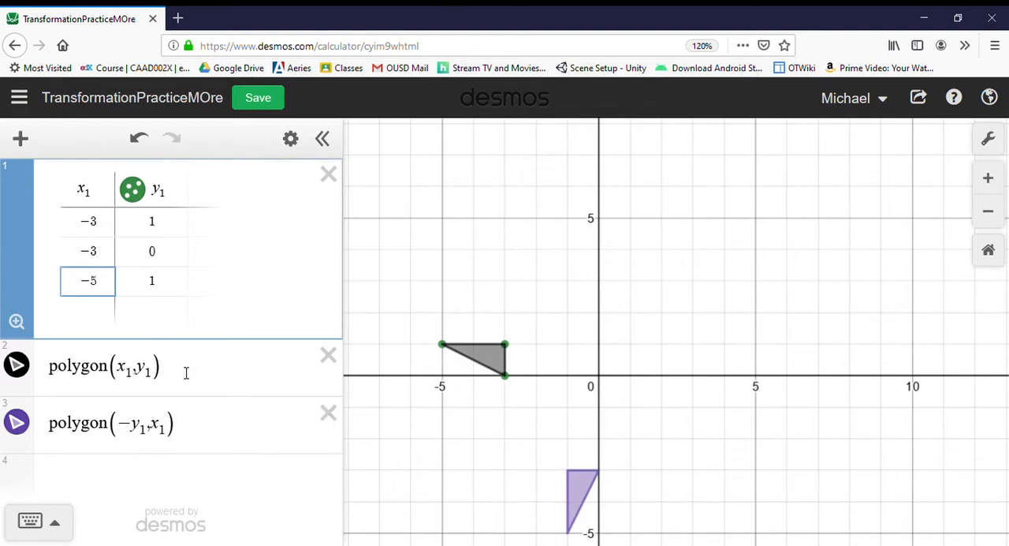
click(157, 426)
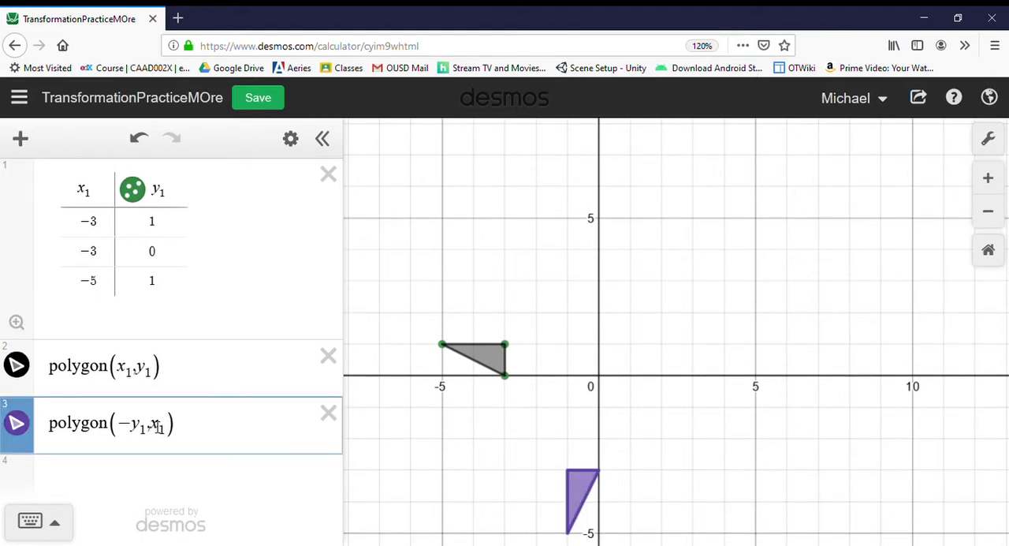
text(-)
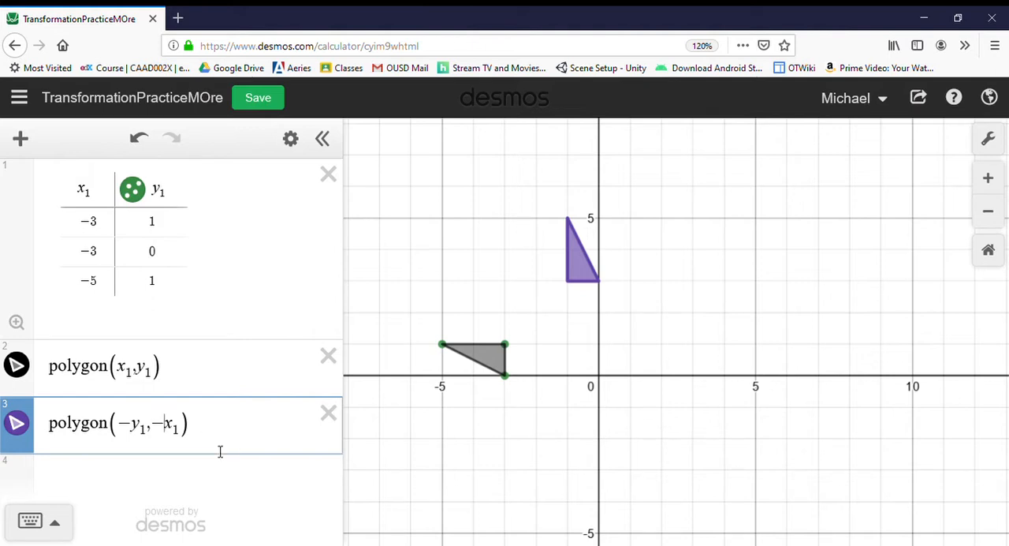
Add the line y = -x as a new expression below the purple polygon.
click(138, 476)
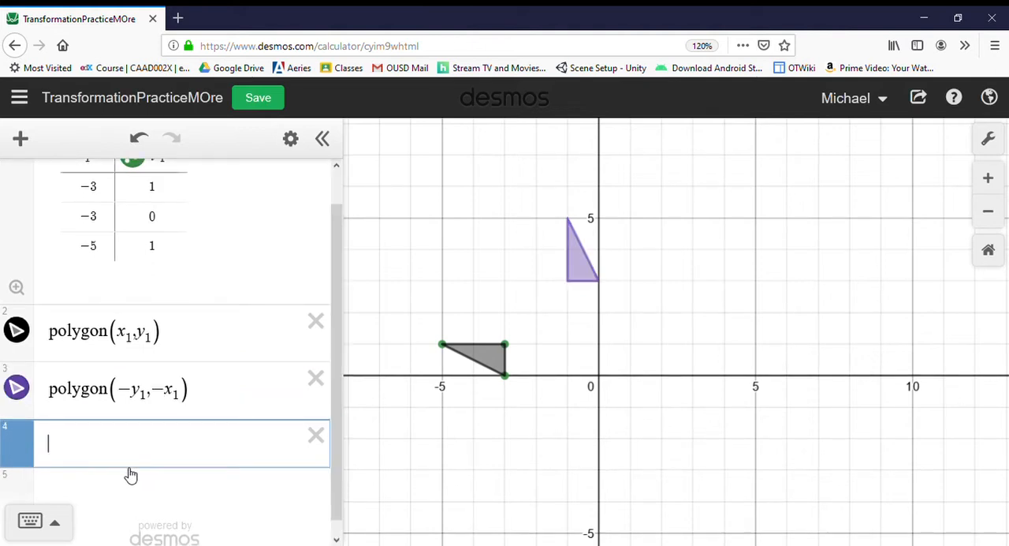
text(y=)
text(-)
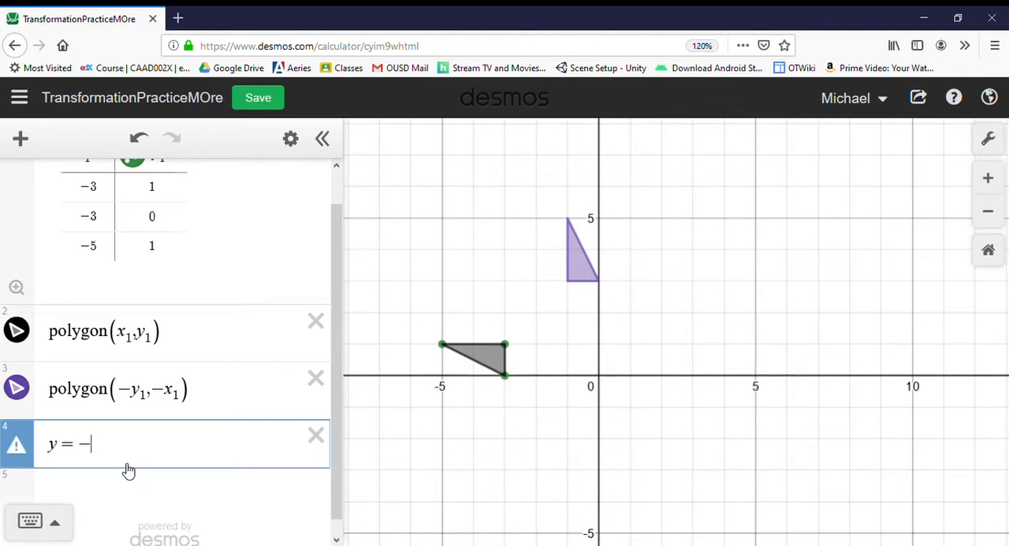
text(x)
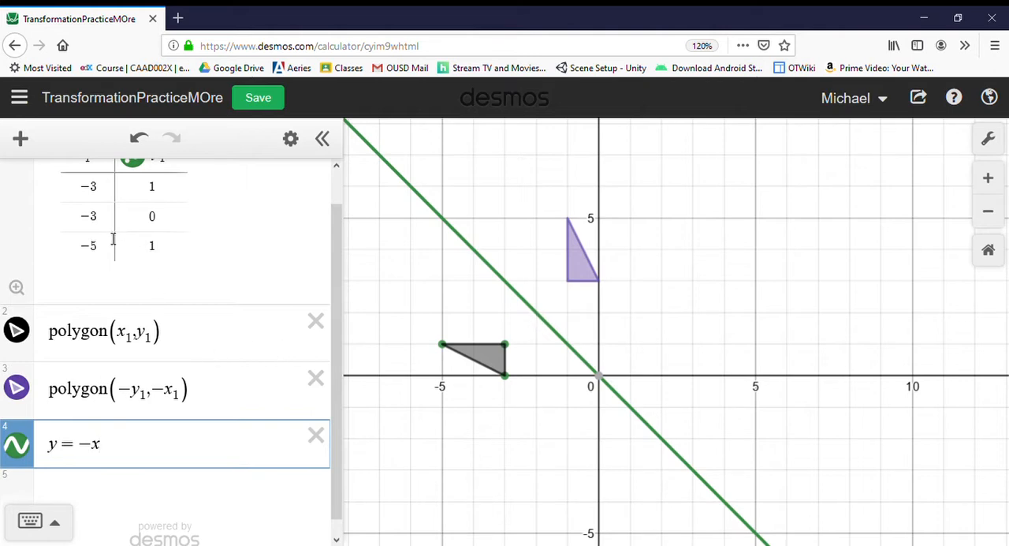
Change the first vertex in the table to (-2, 1), trying y_1 values of 2 and 3 before settling on 1.
click(115, 197)
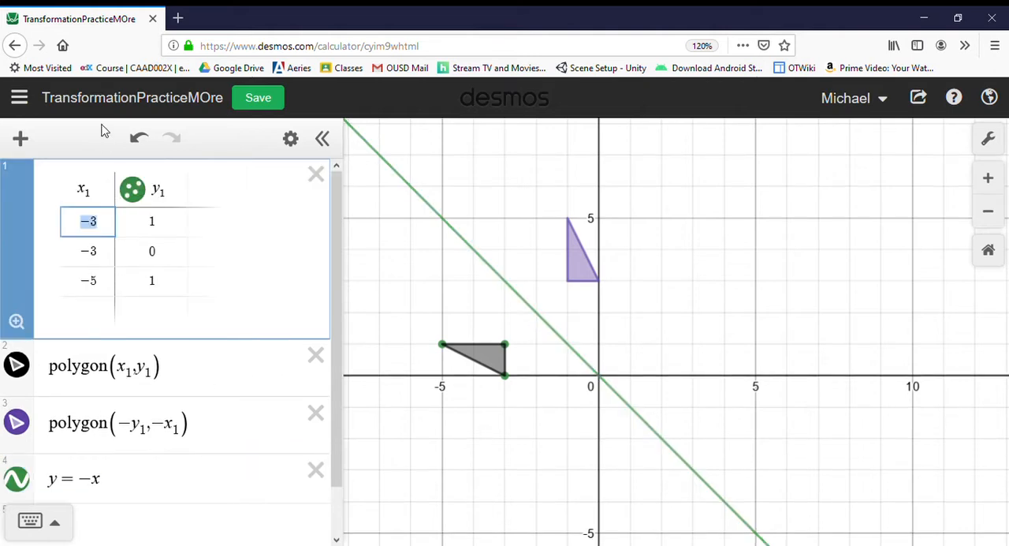
text(-2)
key(Tab)
text(2)
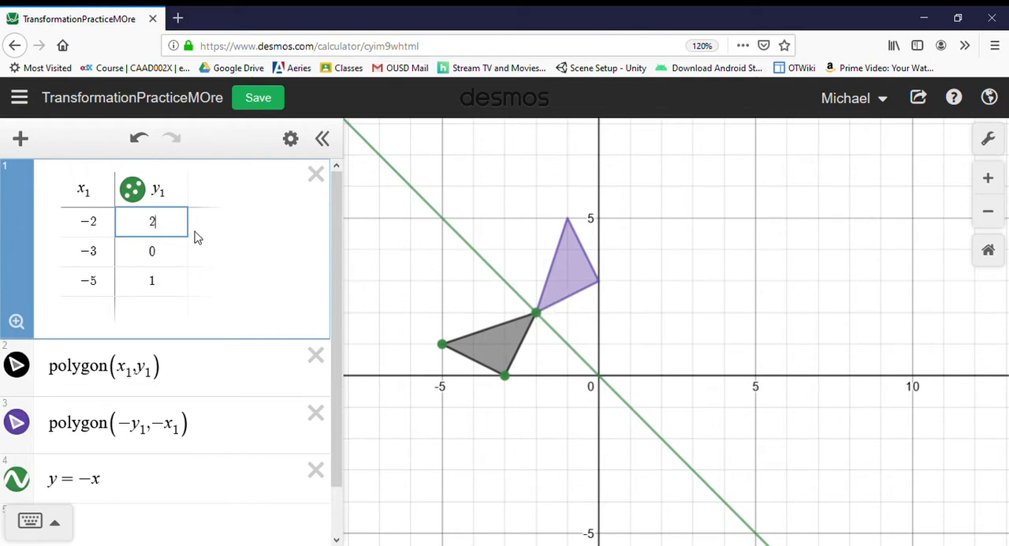
key(BackSpace)
text(3)
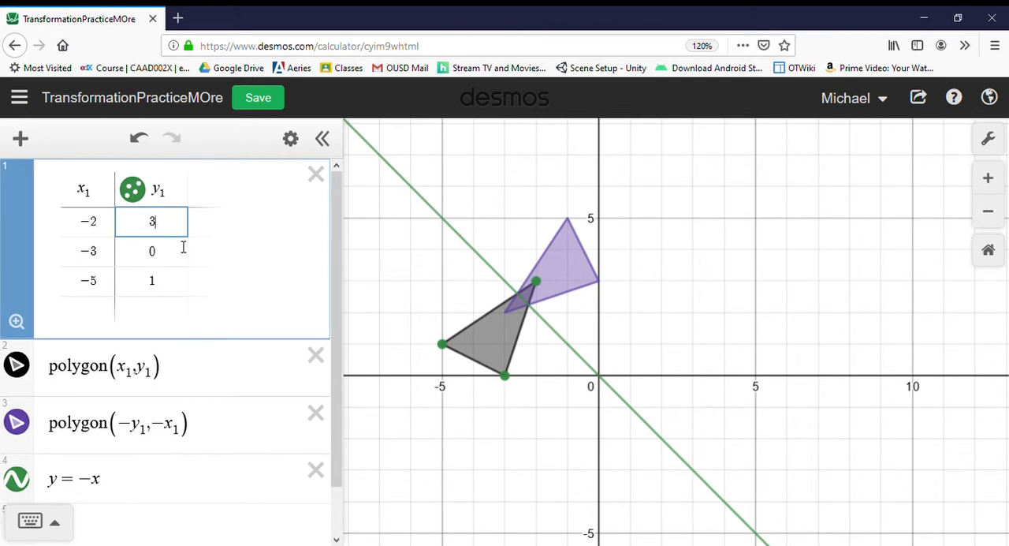
key(BackSpace)
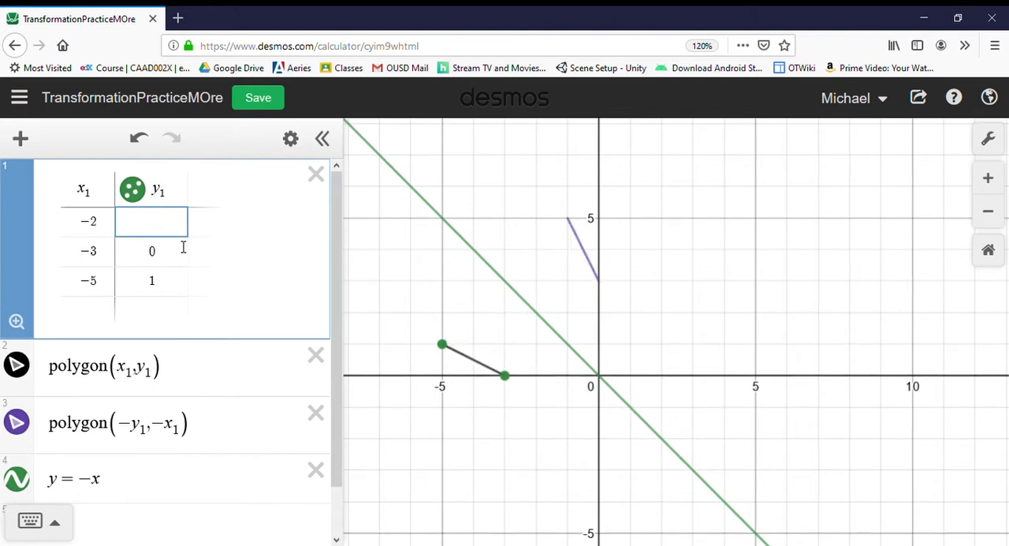
text(1)
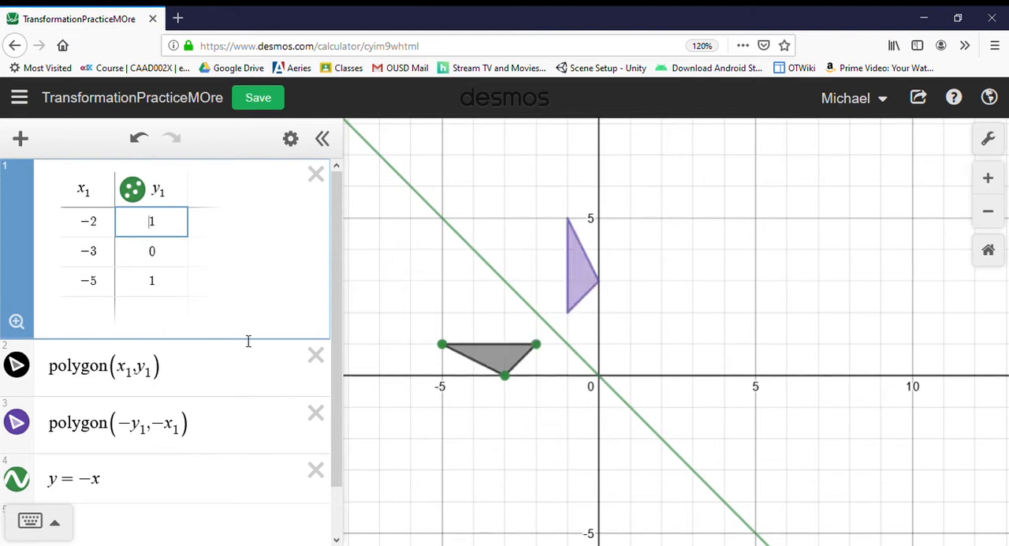
Change the purple polygon to polygon(y_1, -x_1) and delete the line y = -x.
click(136, 428)
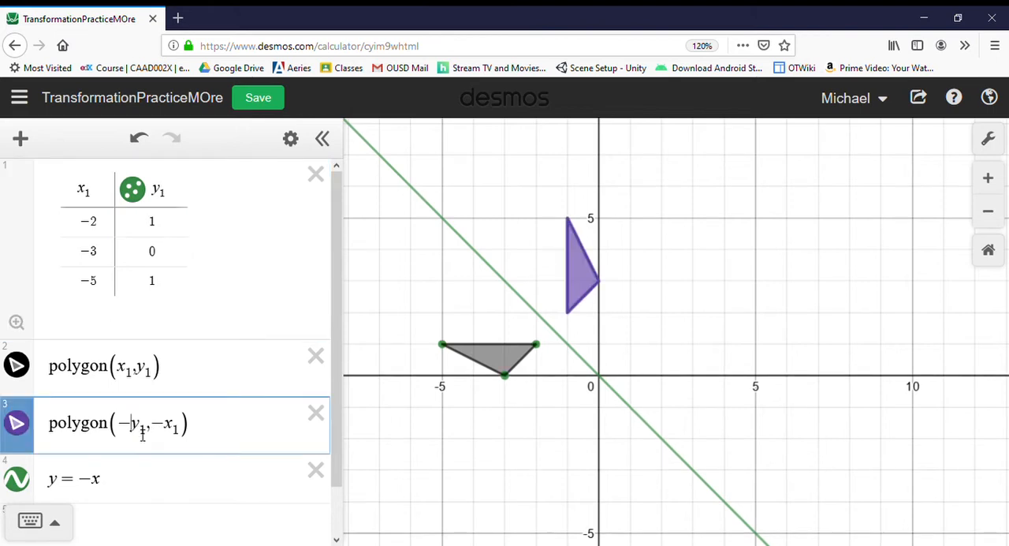
key(BackSpace)
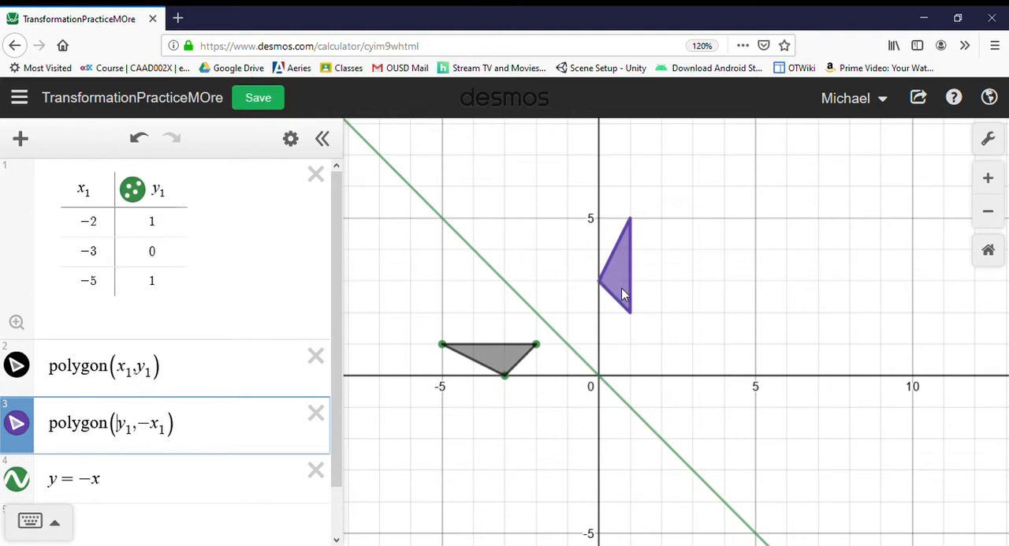
click(315, 471)
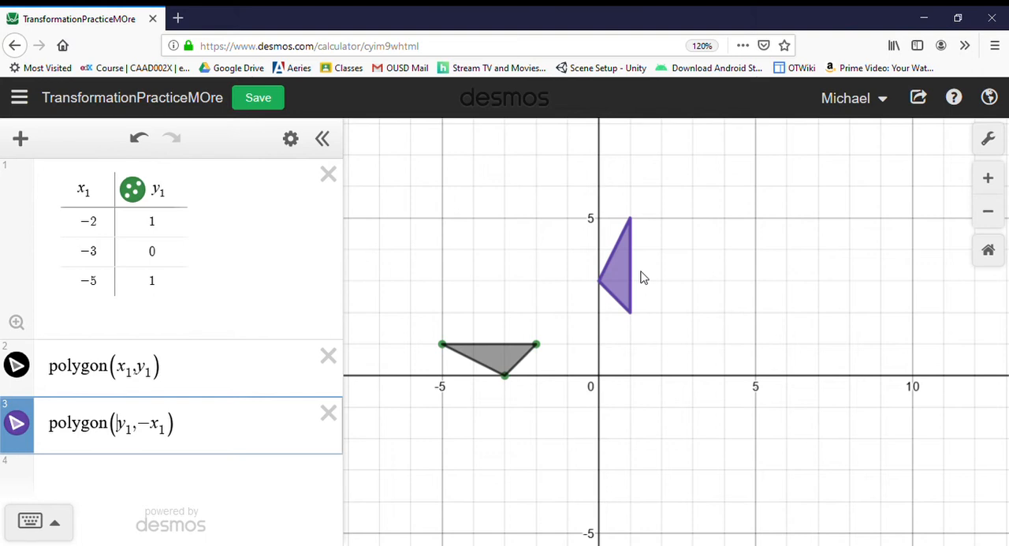
Try -y_1 as the purple polygon's first coordinate, and change the expression to polygon(y_1, x_1).
text(-)
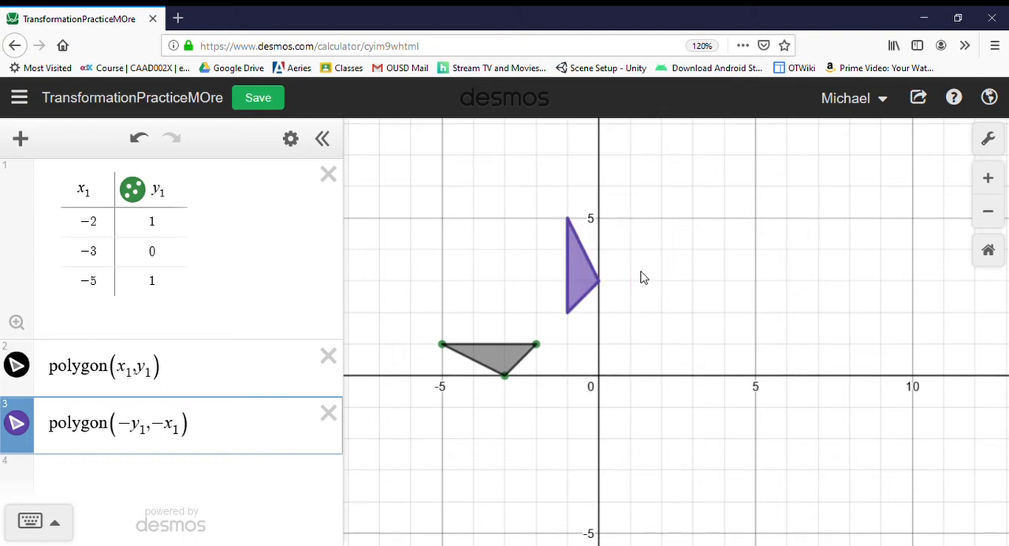
key(BackSpace)
key(Right)
key(Right)
key(Right)
key(Right)
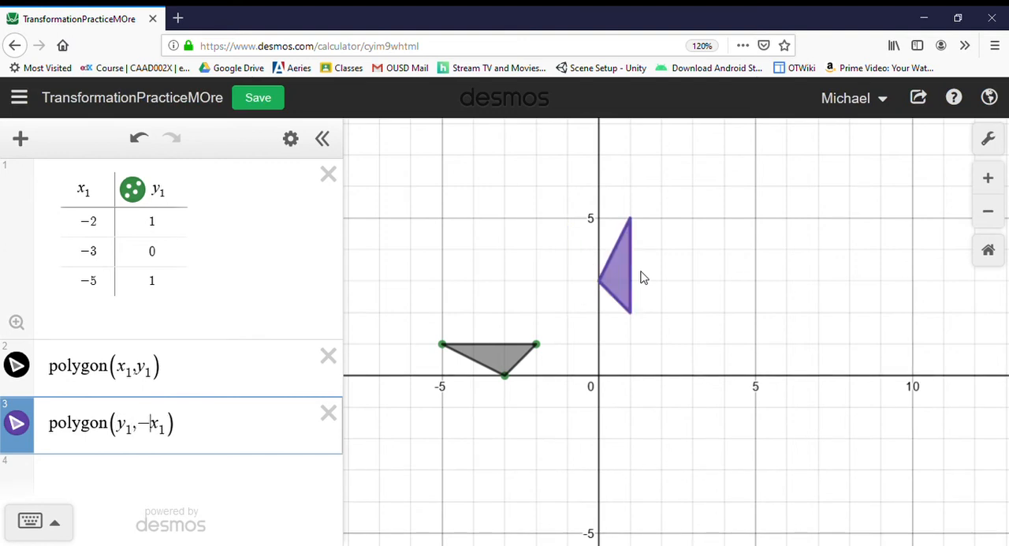
key(BackSpace)
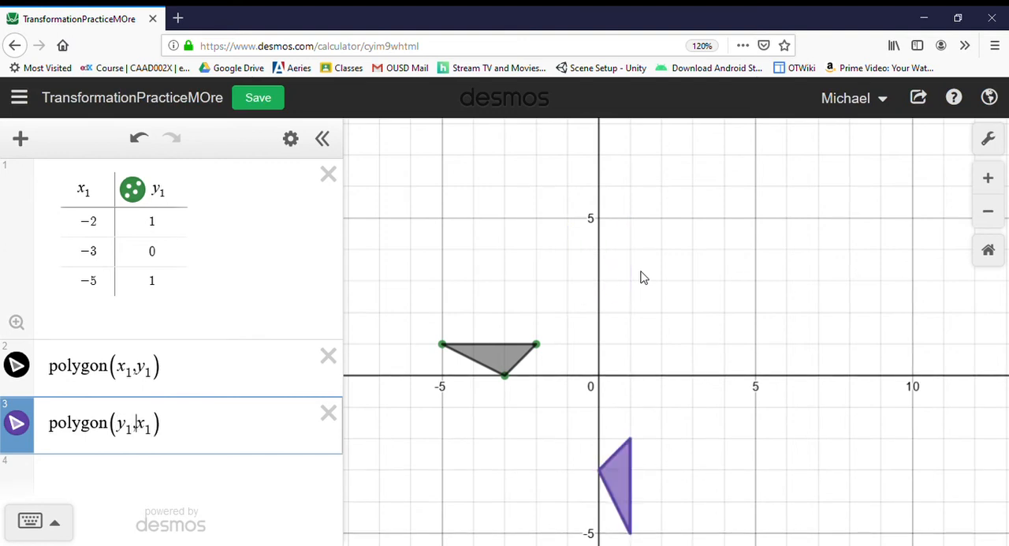